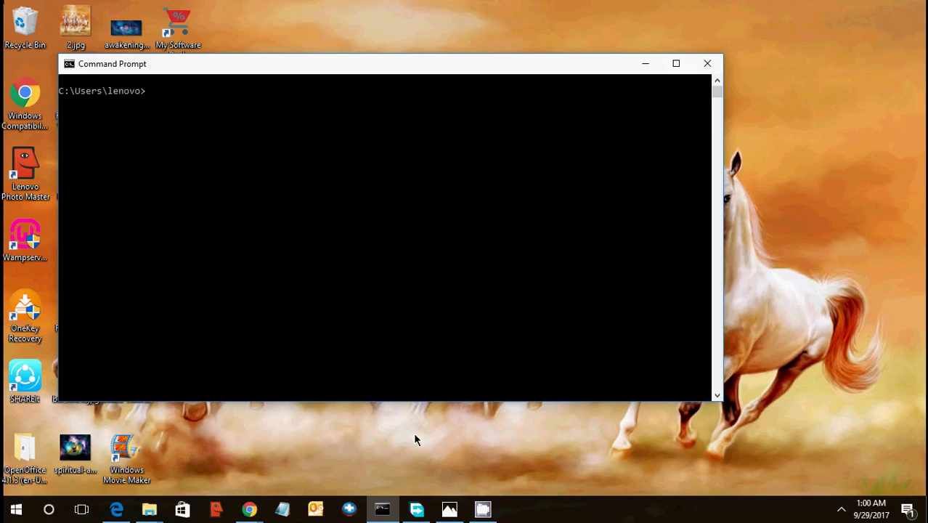
left_click(450, 509)
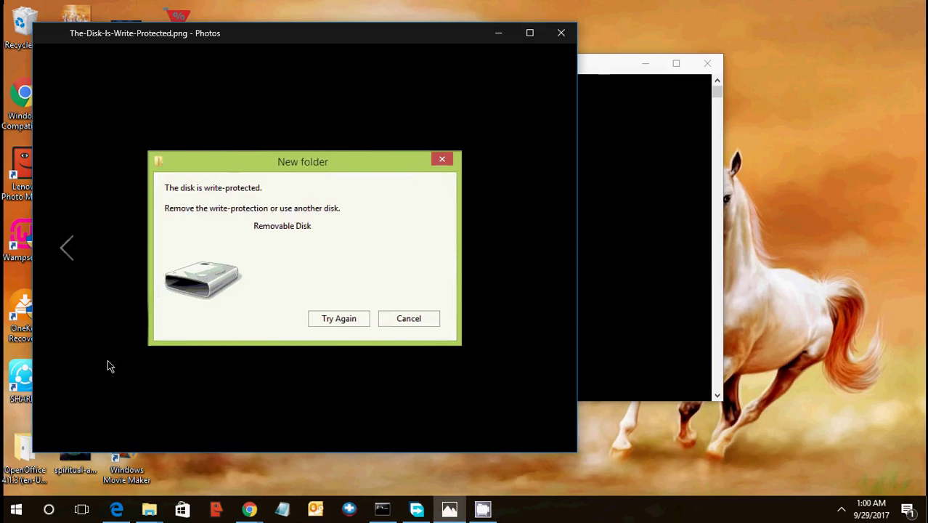
left_click(500, 33)
left_click(273, 180)
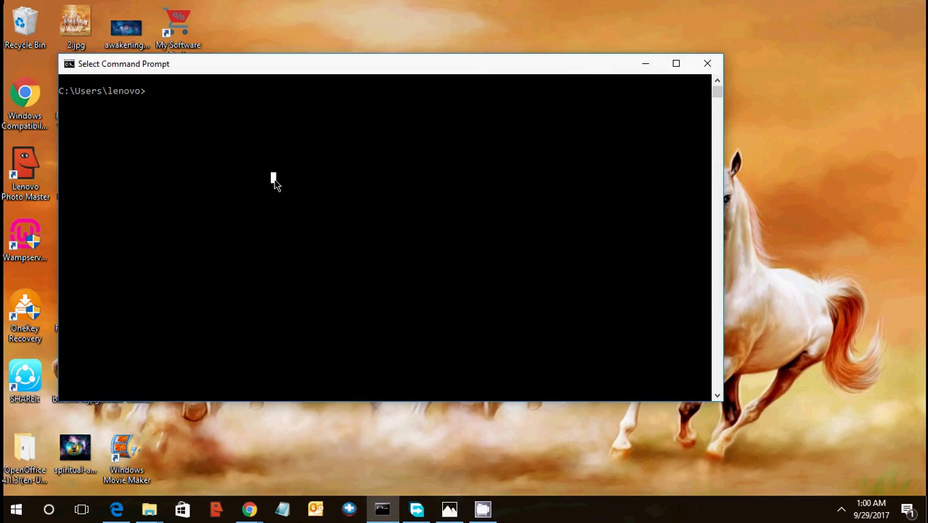
Run diskpart and drag the new DiskPart window aside to reveal the console behind.
key("Escape")
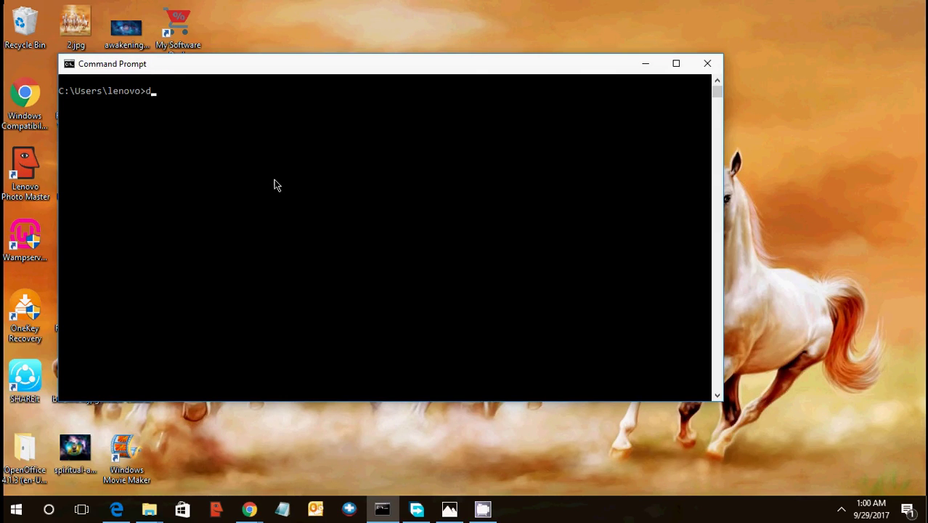
type("diskpart")
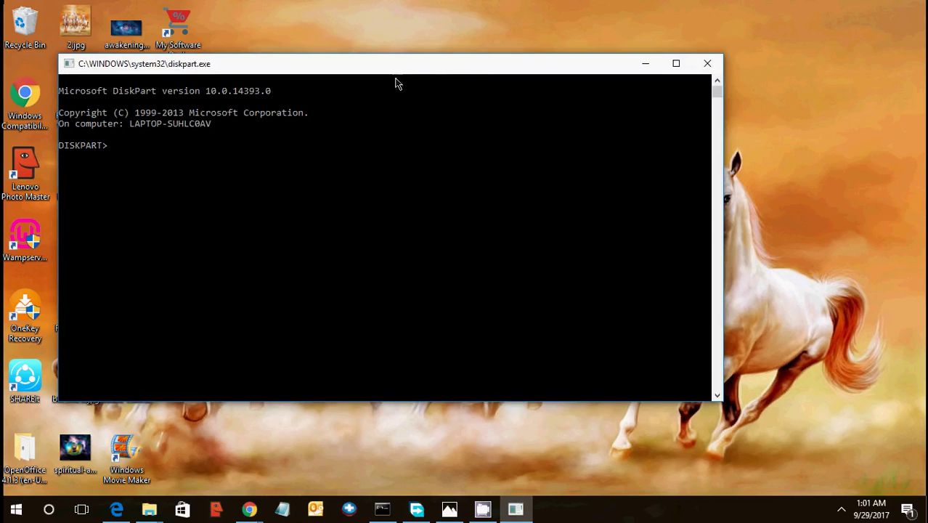
left_click_drag(404, 78, 528, 59)
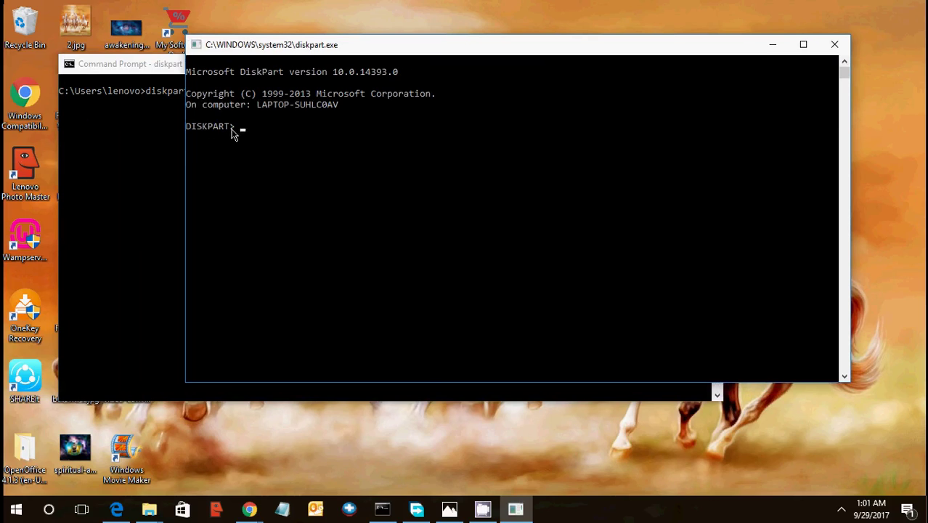
Highlight the DISKPART> prompt, then move the DiskPart window further right.
left_click_drag(233, 129, 186, 129)
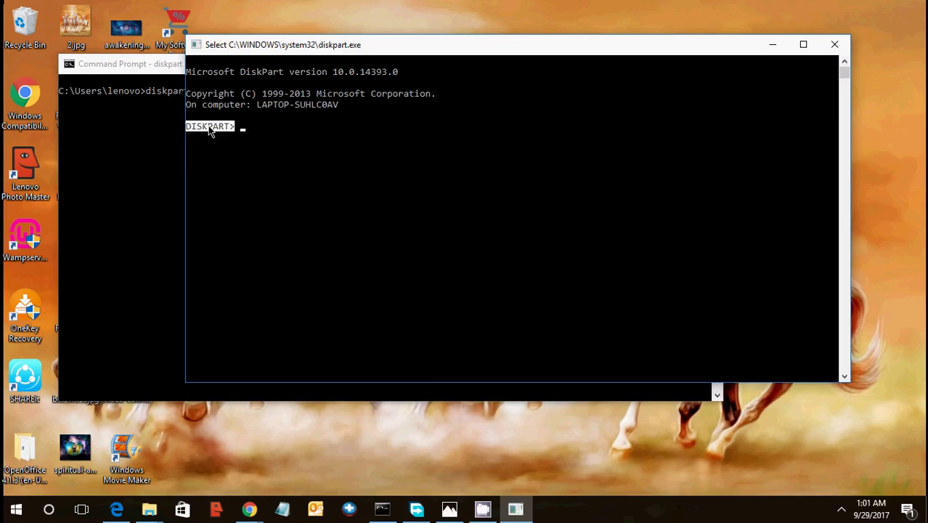
left_click(244, 129)
left_click(232, 138)
left_click(247, 138)
left_click_drag(309, 46, 404, 49)
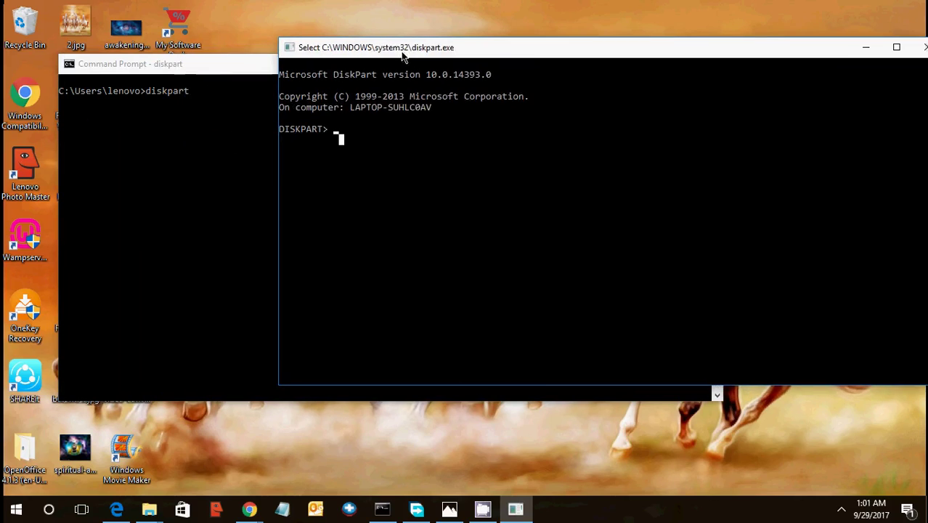
left_click(352, 122)
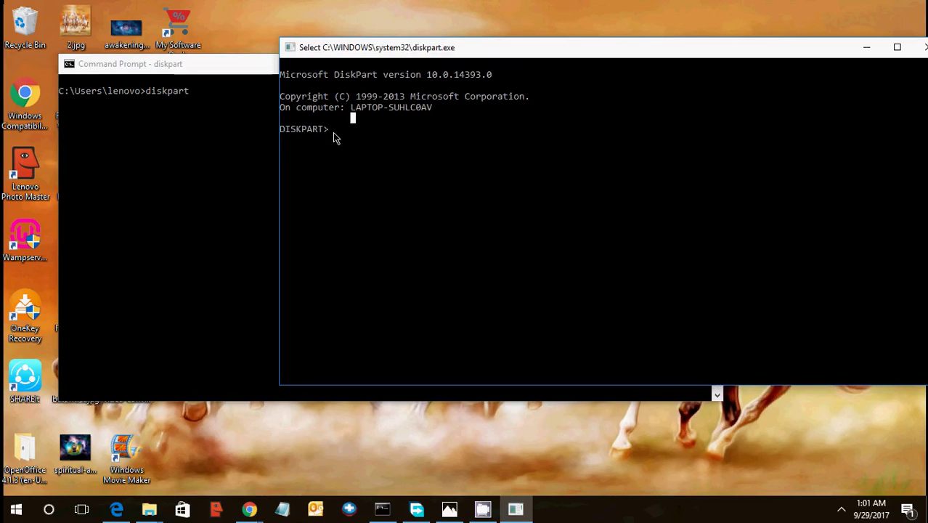
left_click(334, 133)
Run list disk and highlight the Disk 0 row in the output.
type("list")
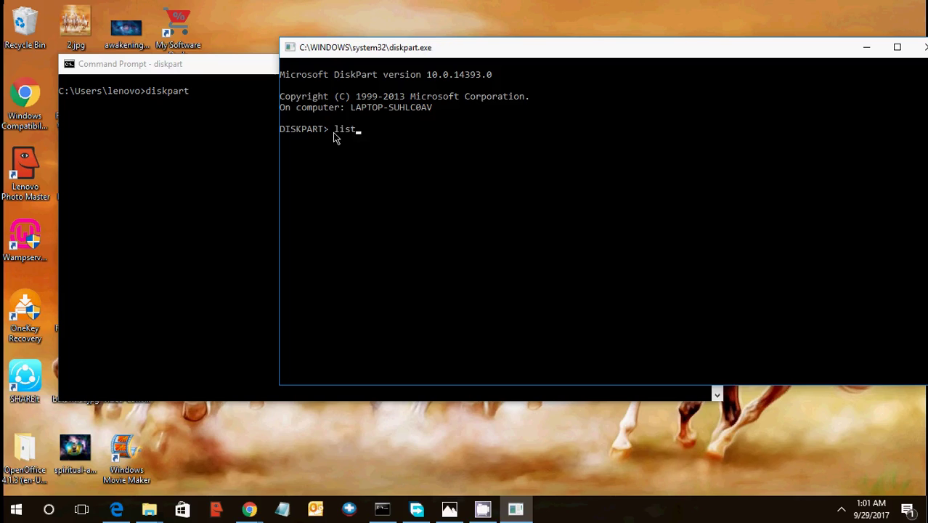
type(" disk")
key("Return")
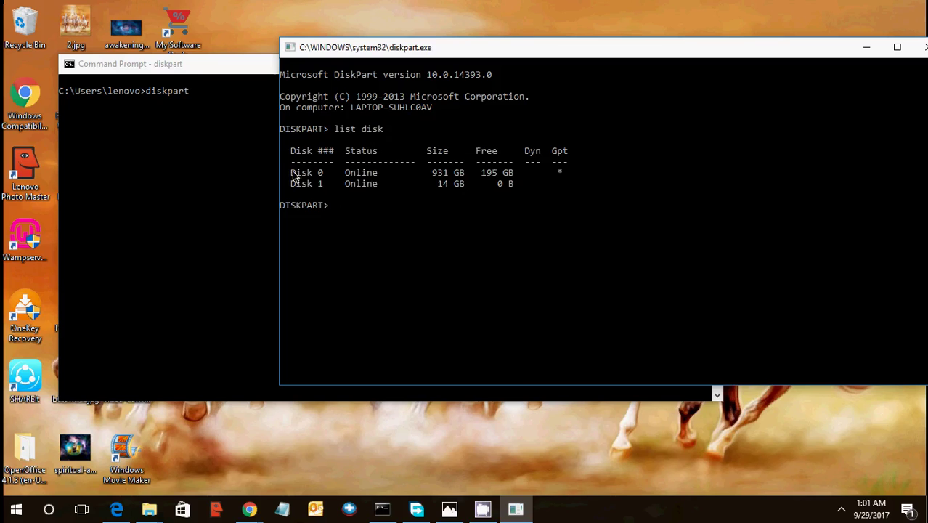
left_click_drag(292, 173, 470, 195)
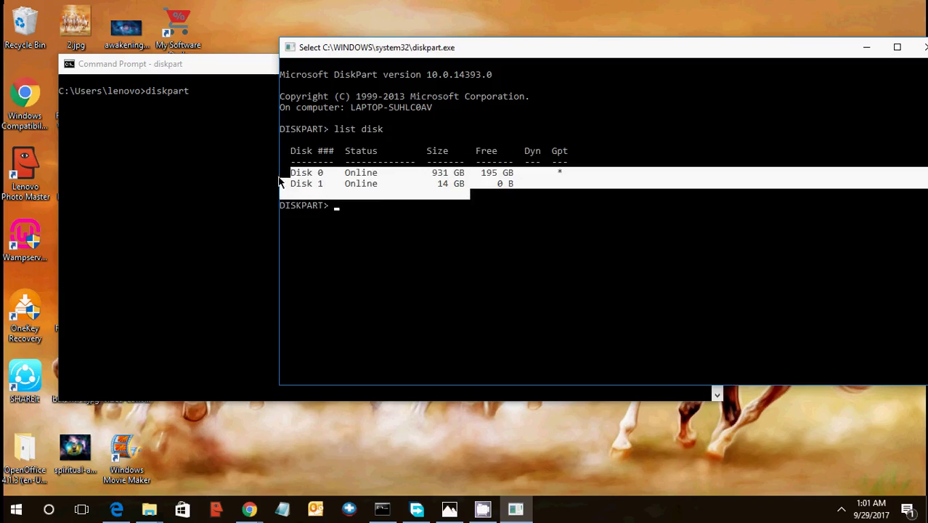
left_click(353, 178)
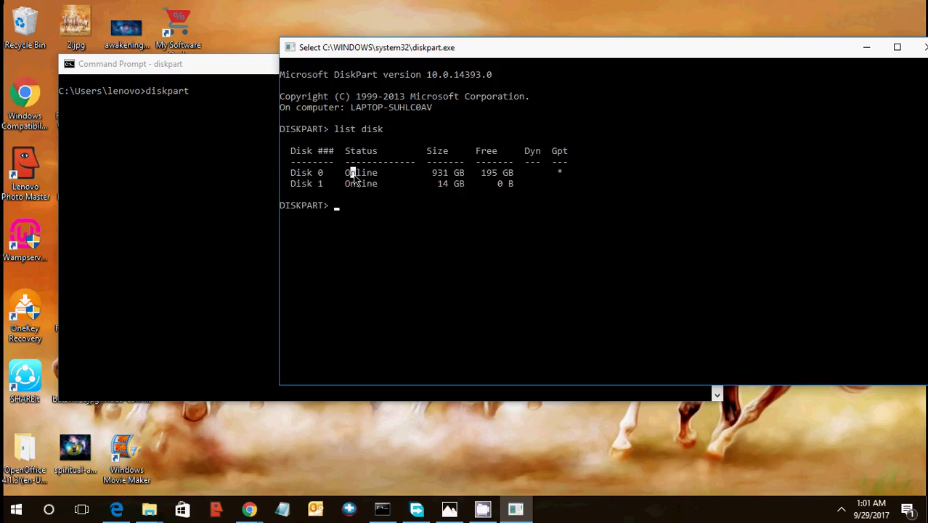
left_click(439, 175)
Point out Disk 0 at 931 GB and Disk 1 at 14 GB with its free space.
left_click_drag(437, 187, 449, 188)
left_click(467, 185)
left_click_drag(294, 179, 516, 181)
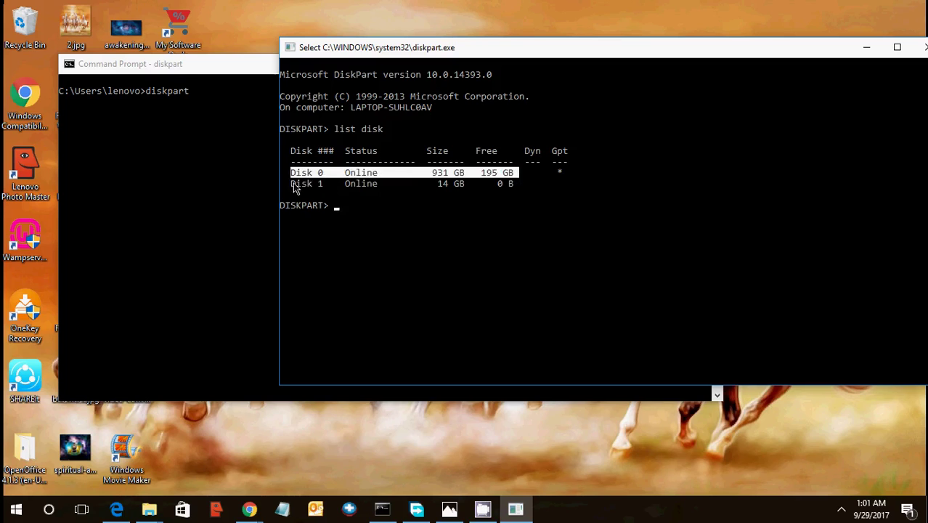
left_click_drag(292, 184, 317, 190)
left_click(364, 196)
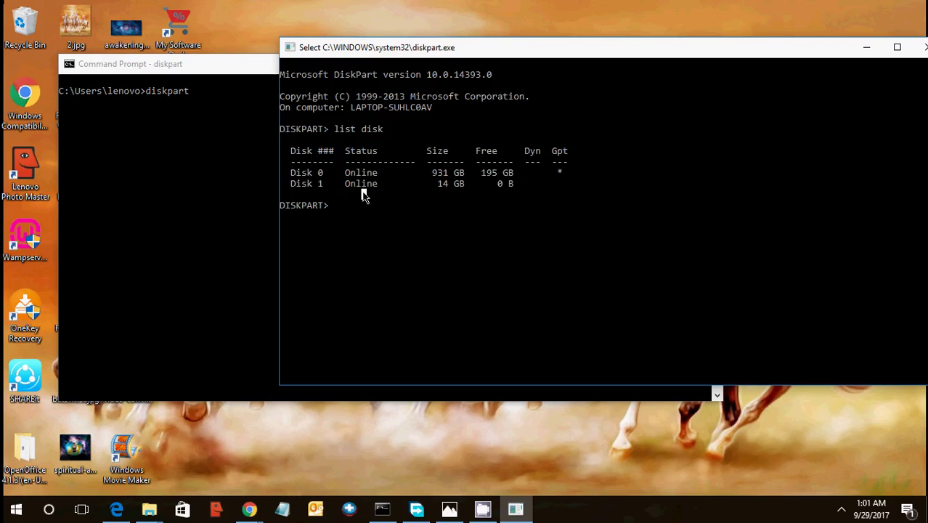
left_click(442, 188)
left_click_drag(434, 185, 517, 190)
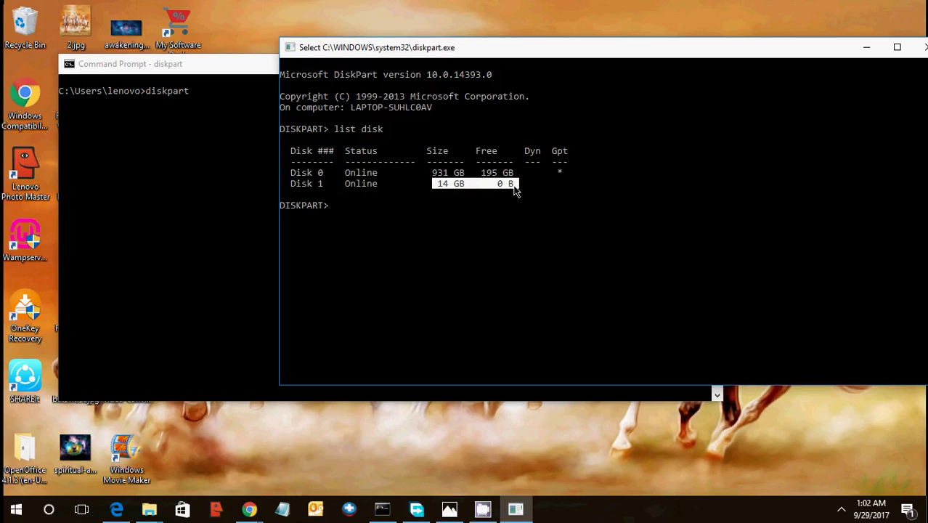
left_click(419, 194)
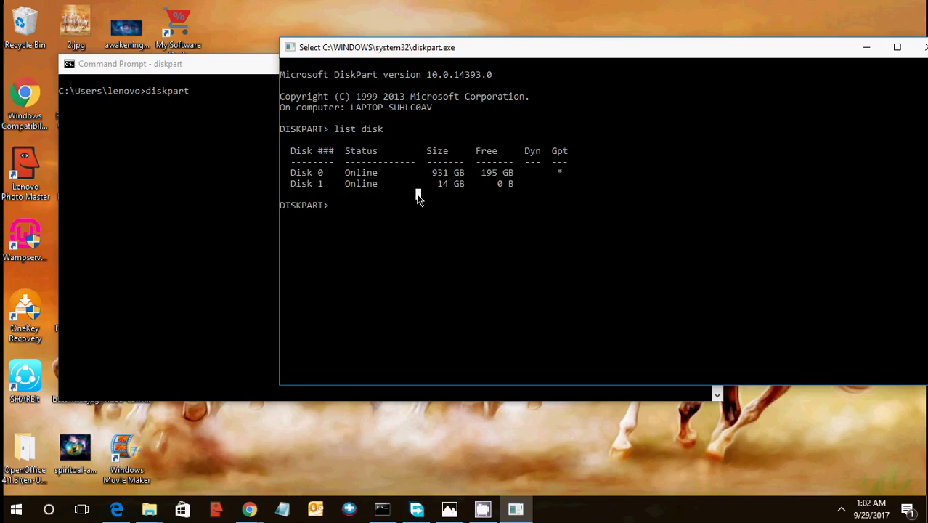
Select Disk 1 with select disk 1, then enter attributes disk clear readonly.
type("select disk 1")
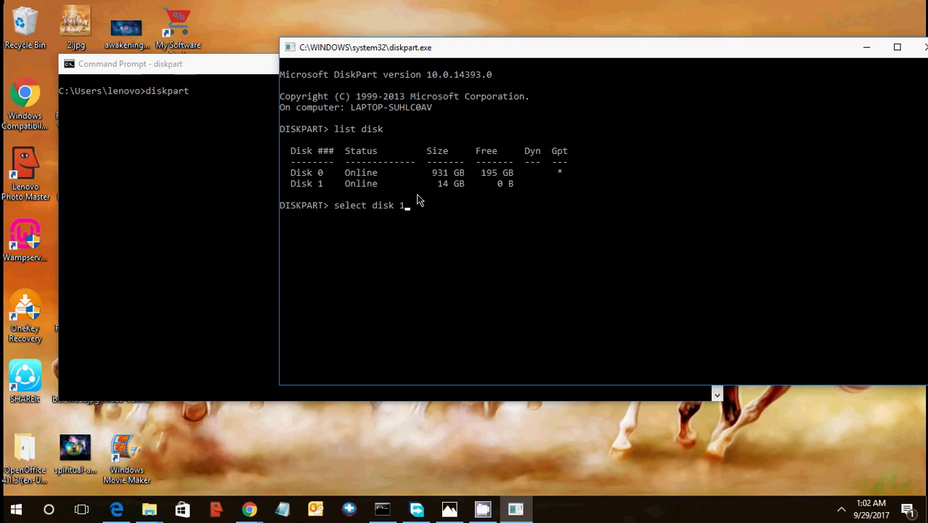
key("Return")
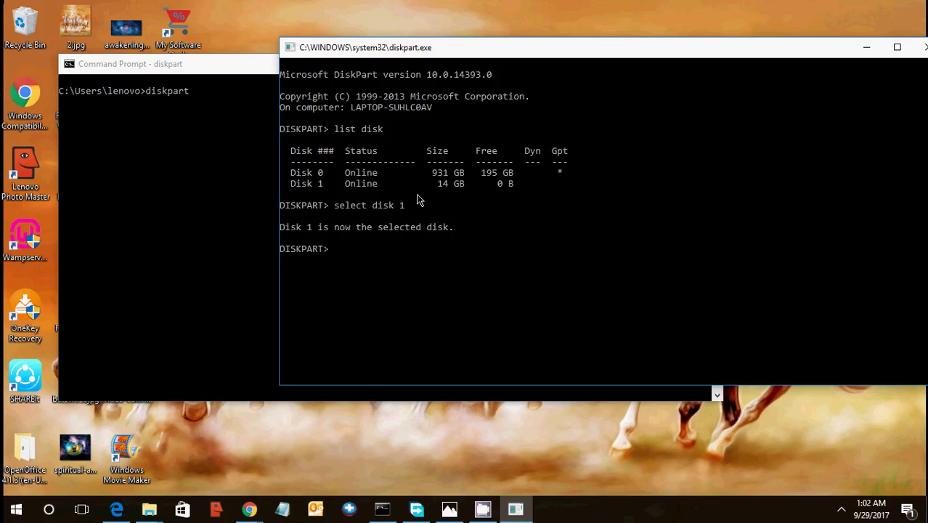
type("attributes disk clea")
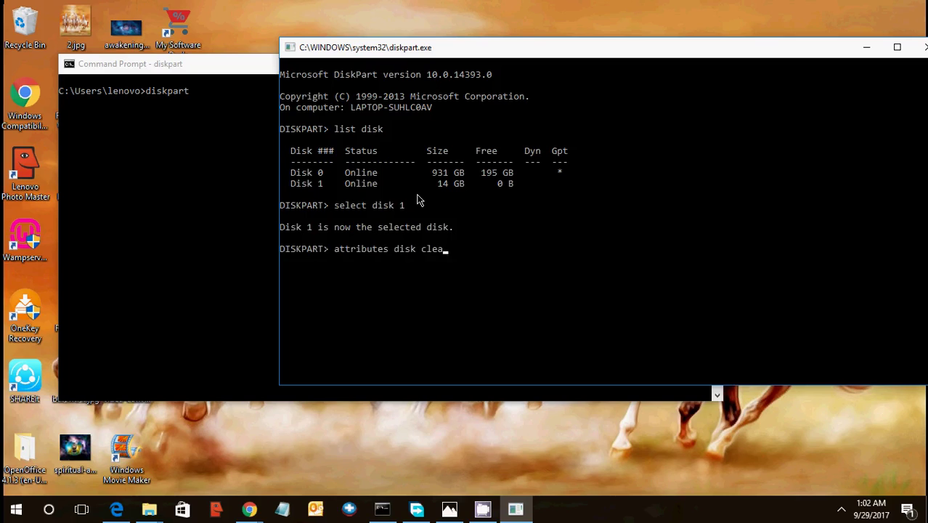
type("r readonly")
Highlight 'attributes' in the command and review the write-protected disk error picture.
left_click_drag(338, 250, 385, 259)
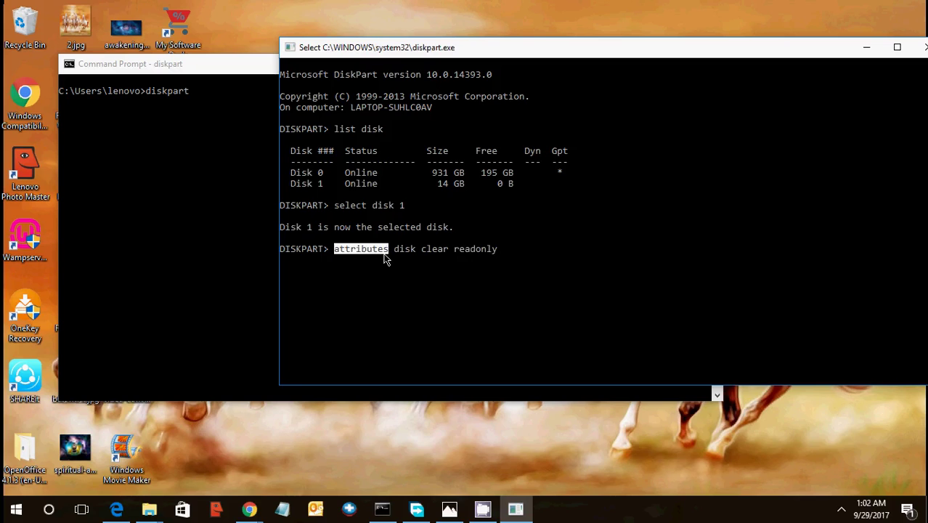
left_click(450, 509)
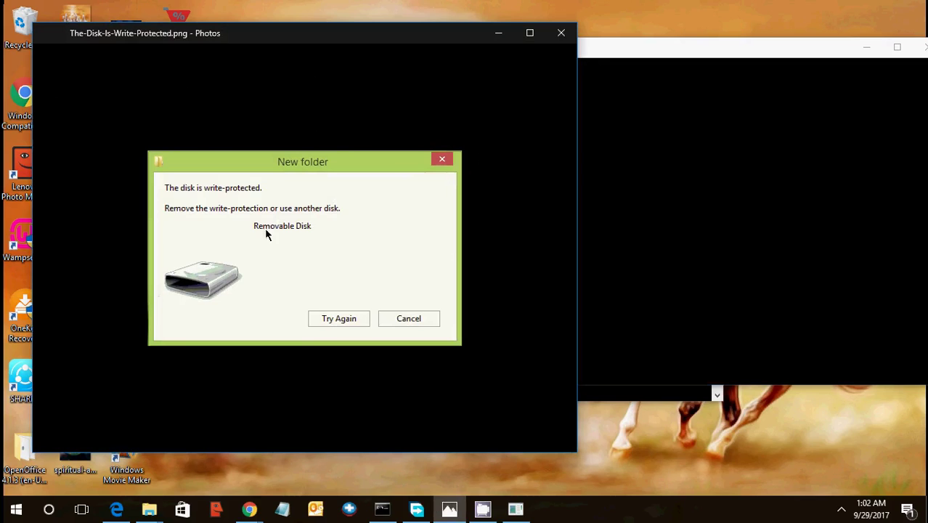
left_click(497, 36)
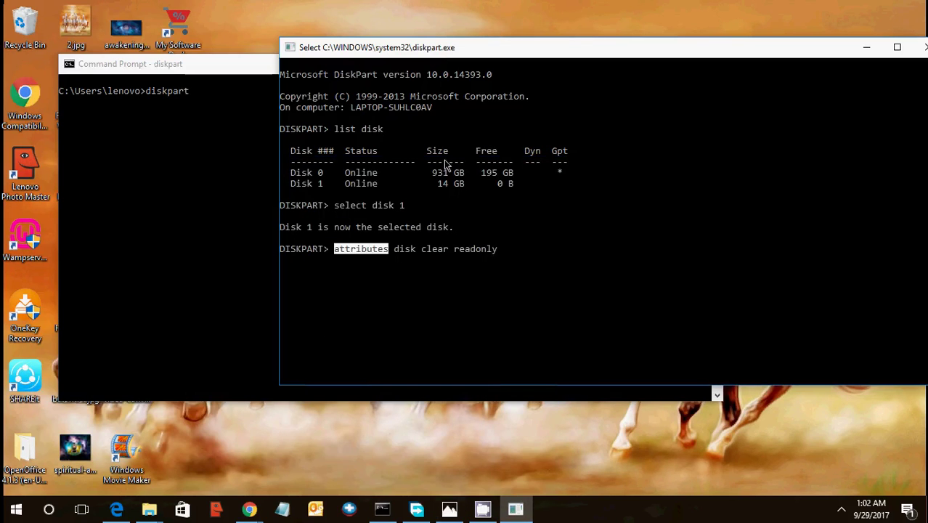
left_click(357, 274)
Highlight 'readonly', then run attributes disk clear readonly on Disk 1.
left_click(401, 250)
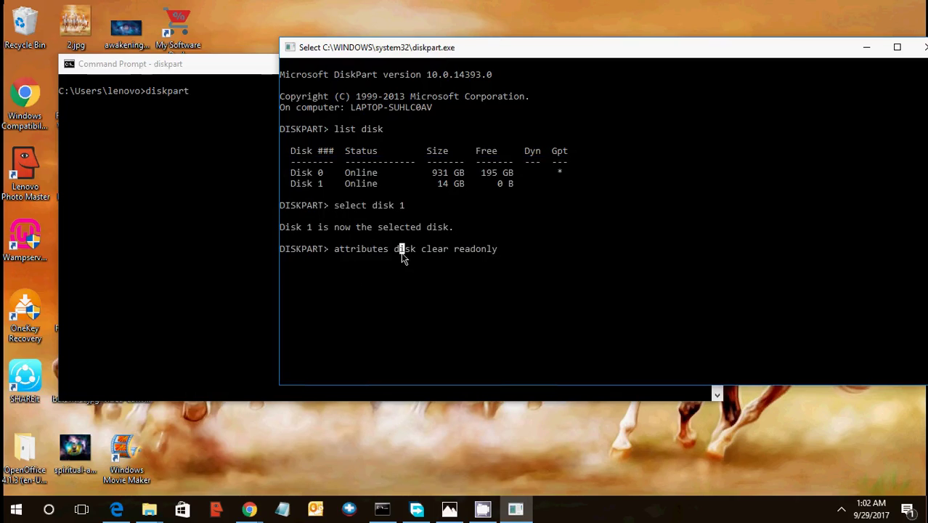
left_click(428, 249)
left_click(461, 250)
left_click(369, 250)
left_click(401, 252)
left_click(433, 252)
left_click(457, 250)
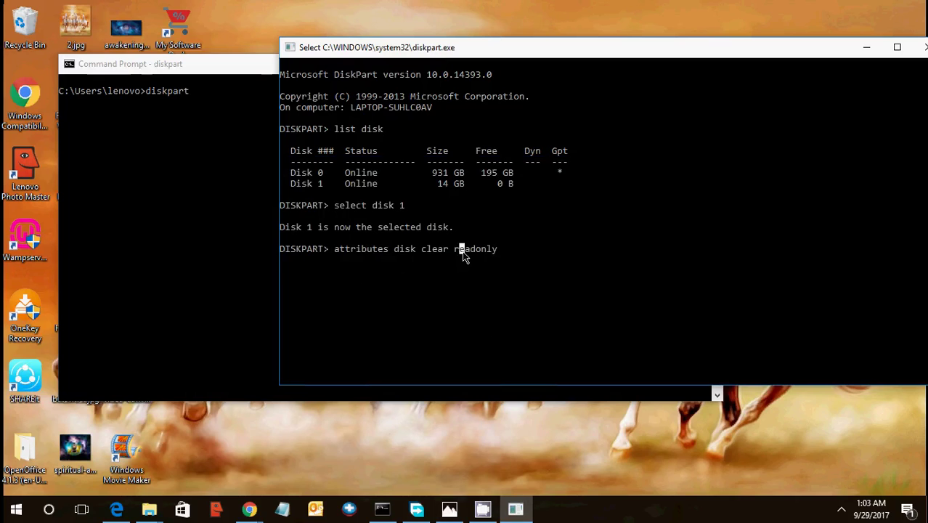
left_click_drag(457, 251, 500, 254)
right_click(500, 254)
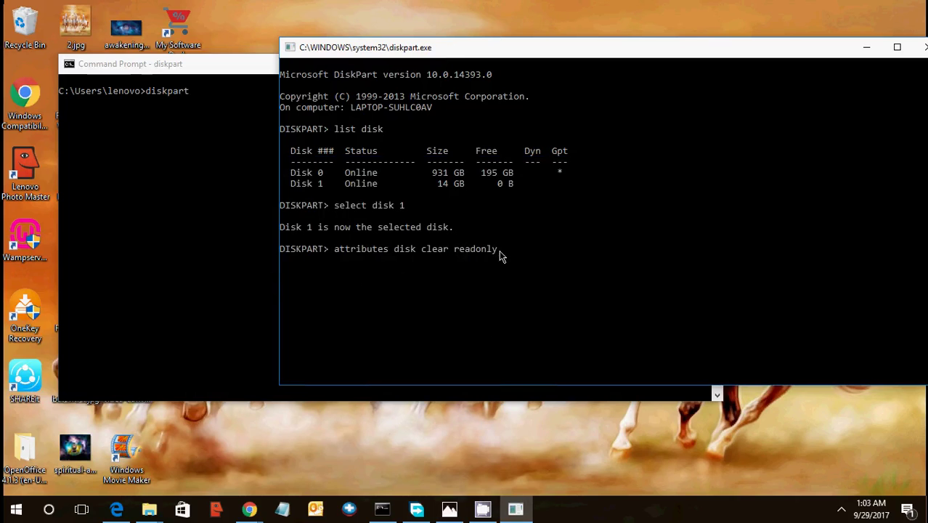
key("Return")
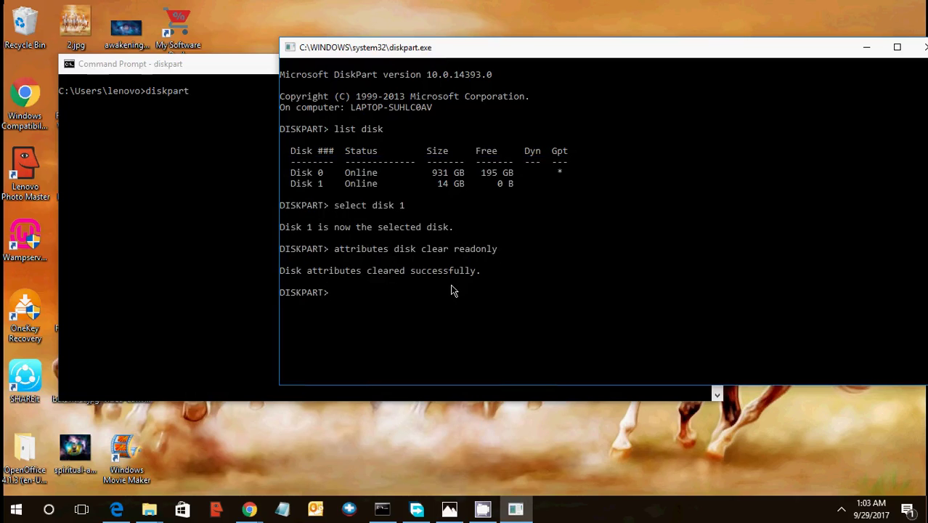
Exit DiskPart, check the hidden tray icons, and enter regedit at the prompt.
type("exit")
key("Return")
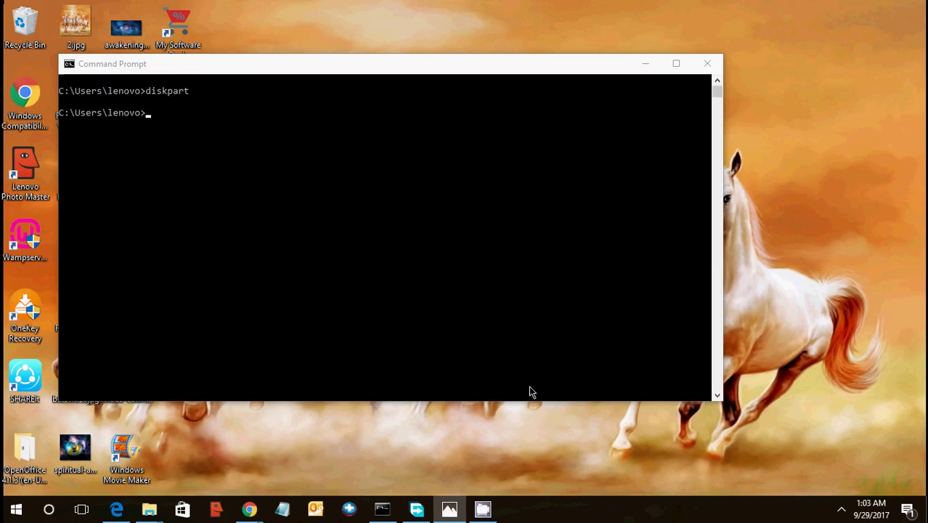
left_click(841, 513)
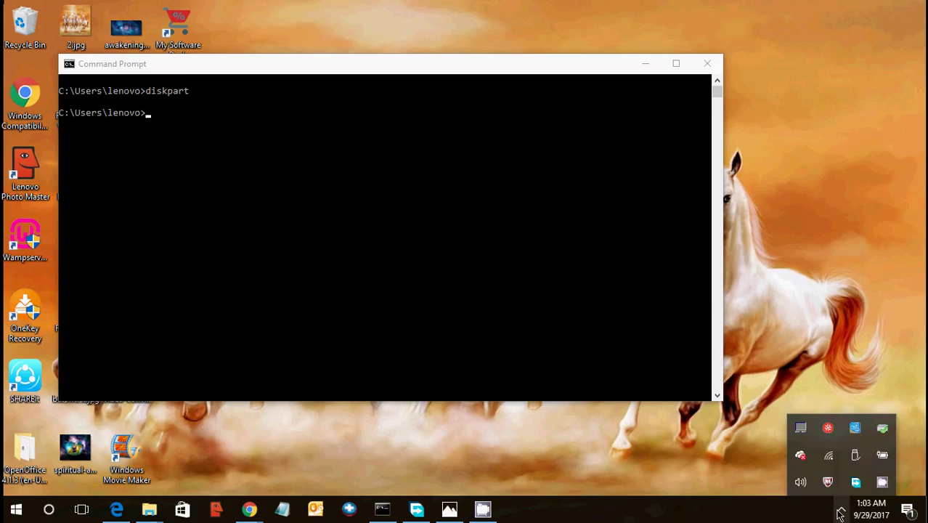
left_click(597, 236)
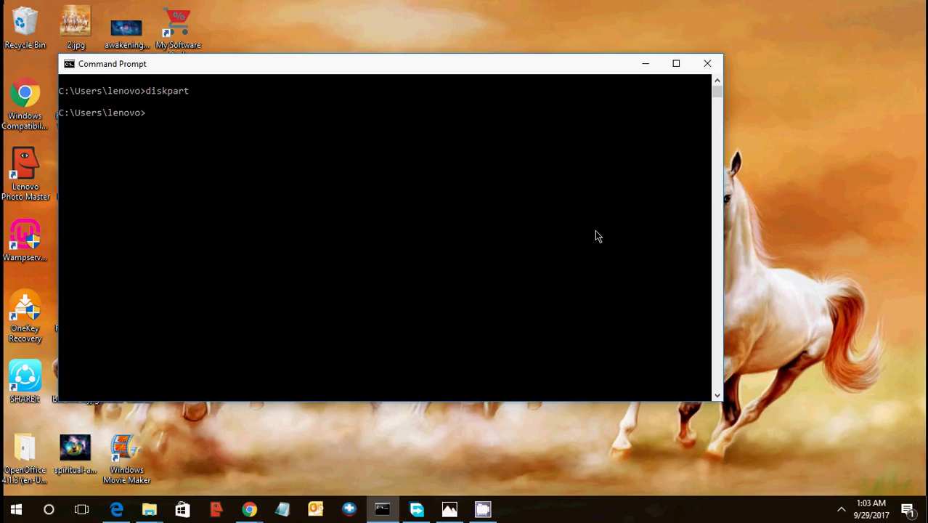
type("regedit")
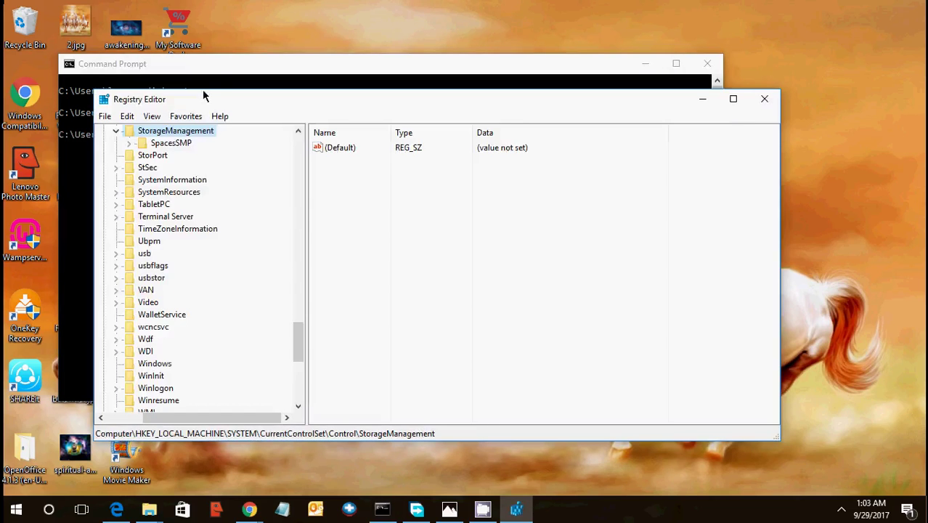
Approve Registry Editor's administrator prompt and minimize Command Prompt.
left_click(215, 75)
left_click_drag(154, 115, 180, 120)
left_click(181, 121)
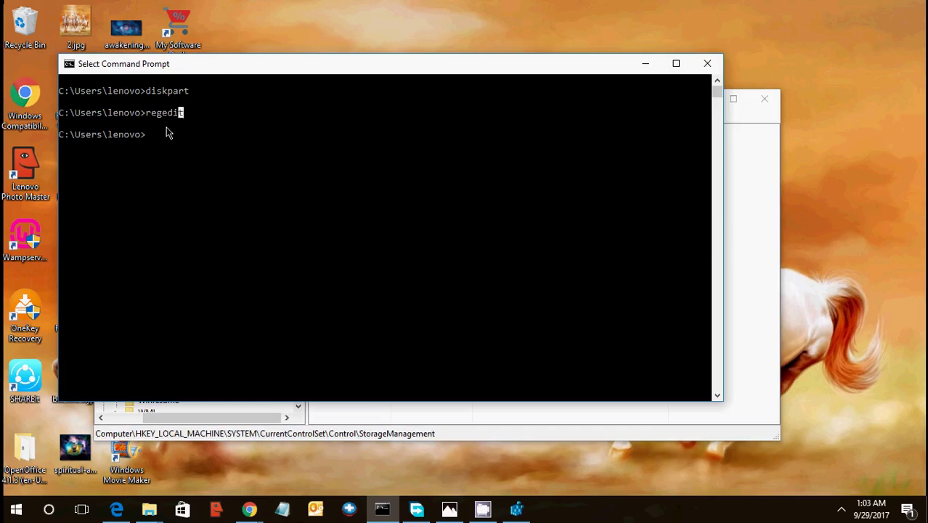
left_click(214, 145)
left_click(159, 95)
left_click(165, 125)
left_click(645, 64)
Collapse the key tree and expand HKEY_LOCAL_MACHINE down to the SYSTEM key.
key("Left")
key("Left")
key("Left")
key("Left")
key("Left")
key("Left")
key("Left")
key("Left")
key("Left")
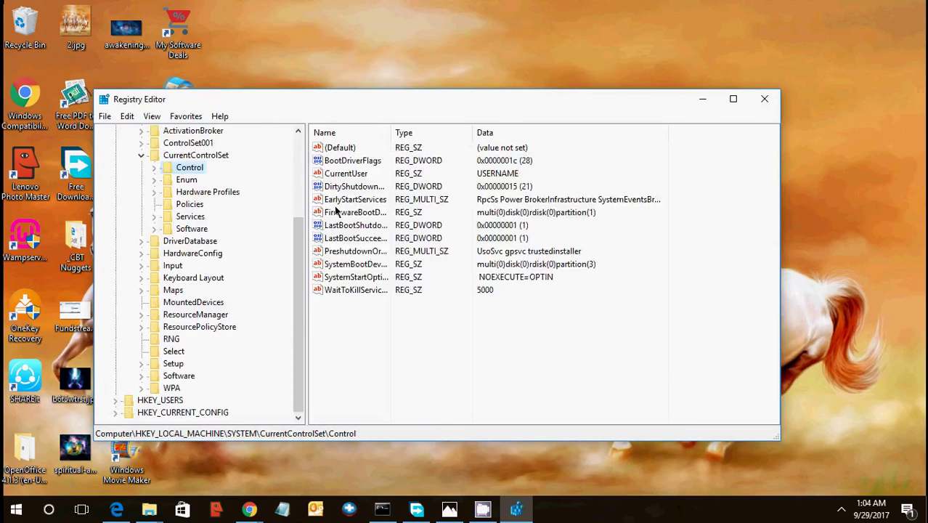
key("Left")
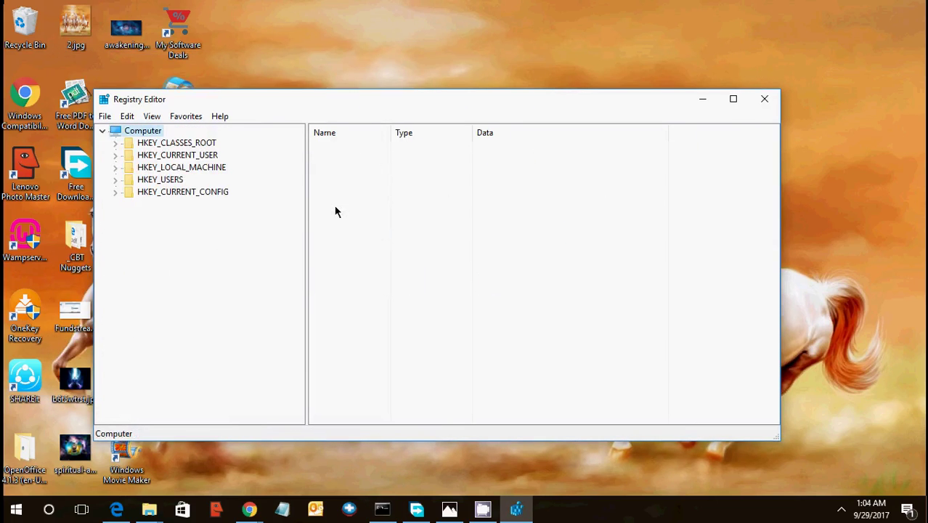
key("Down")
key("Down")
key("Down")
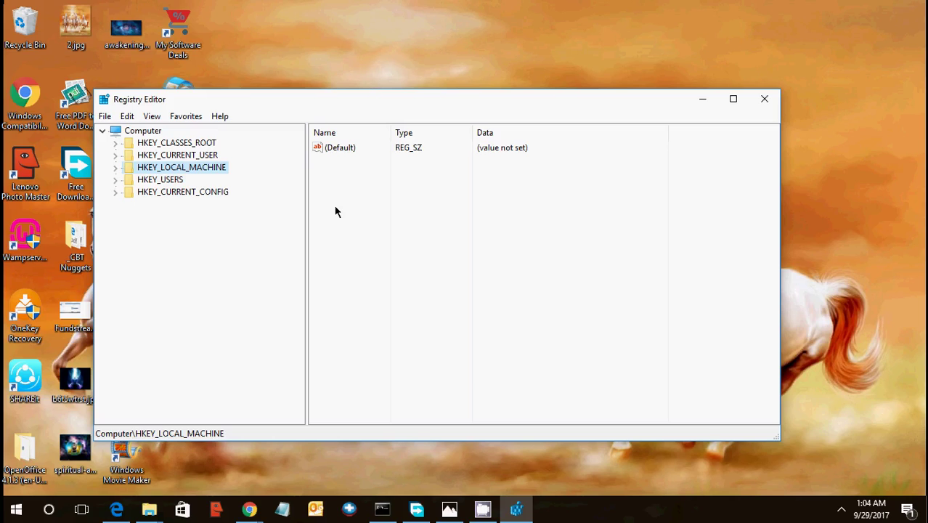
key("Up")
key("Down")
key("Right")
key("Down")
key("Down")
key("Down")
key("Down")
key("Down")
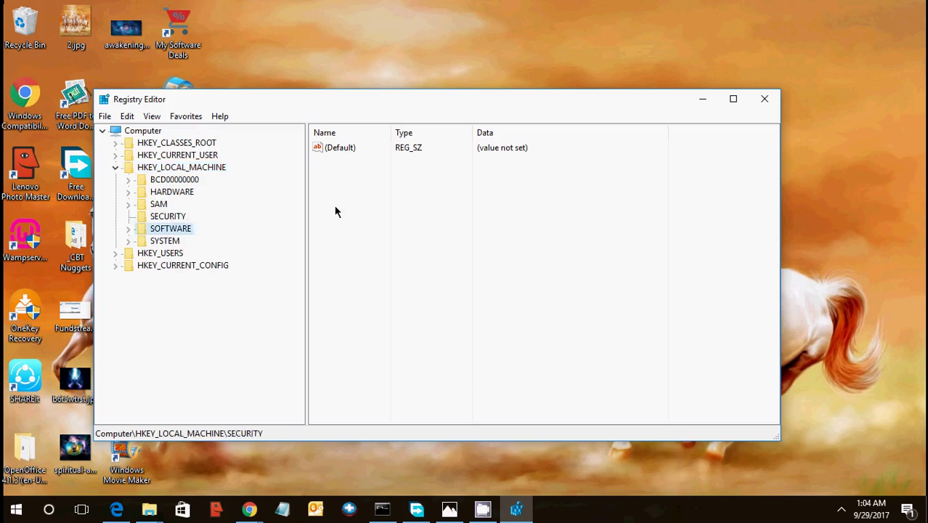
key("Down")
Expand SYSTEM > CurrentControlSet > Control and dismiss the Access is denied error.
key("Right")
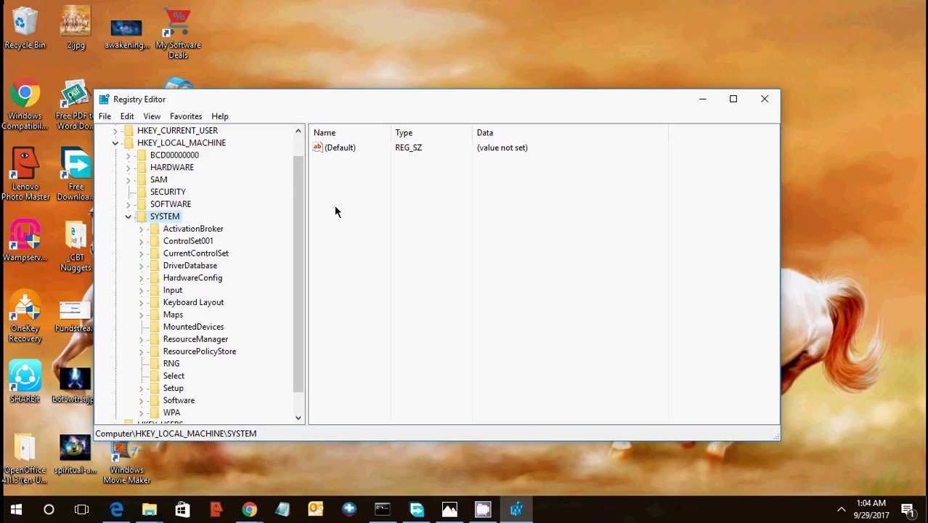
key("Down")
key("Down")
key("Down")
key("Right")
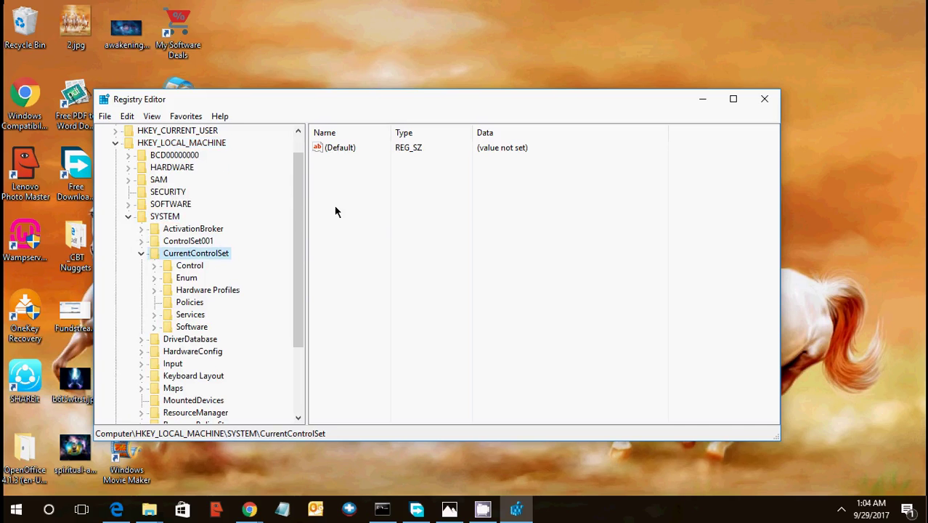
key("Down")
key("Right")
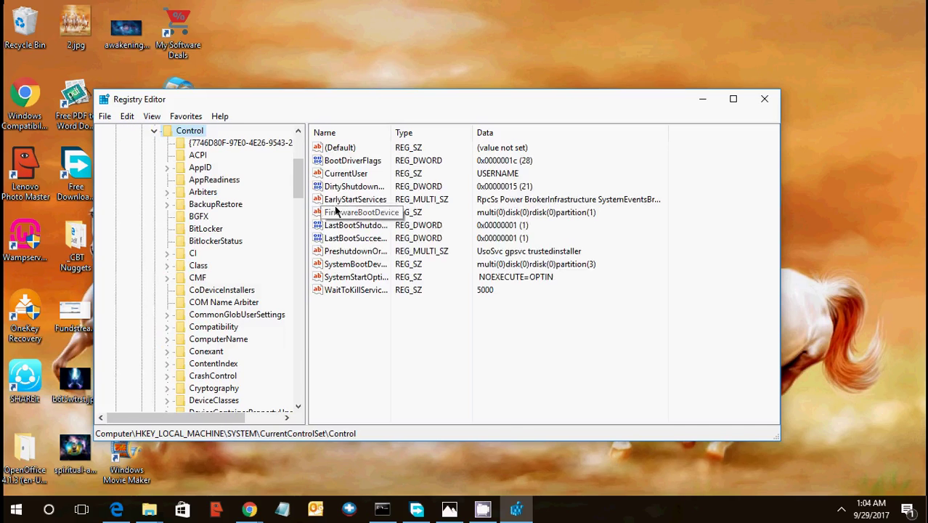
key("Down")
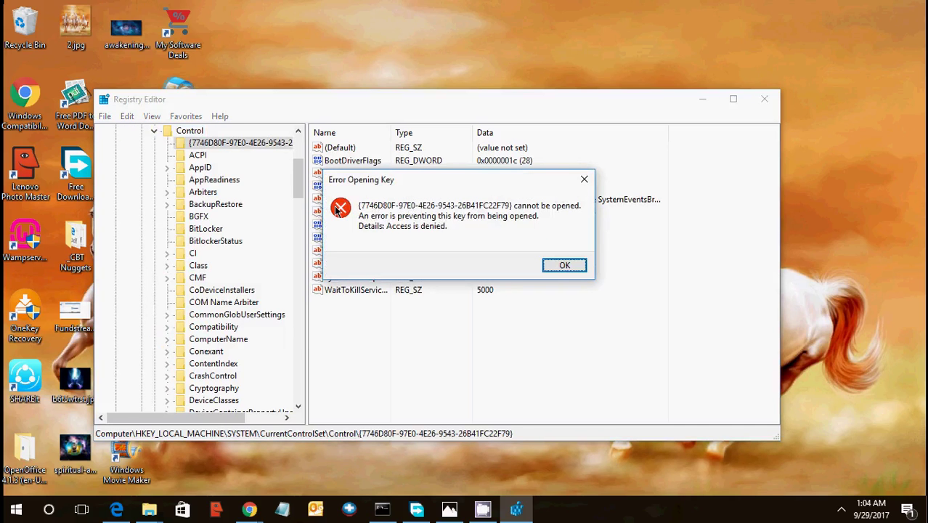
key("Return")
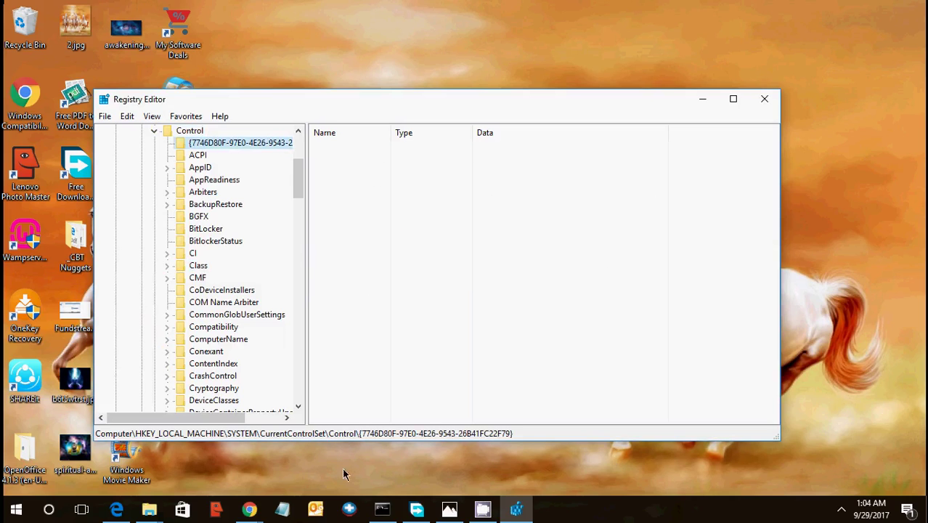
Search for Notepad and launch it.
left_click(49, 510)
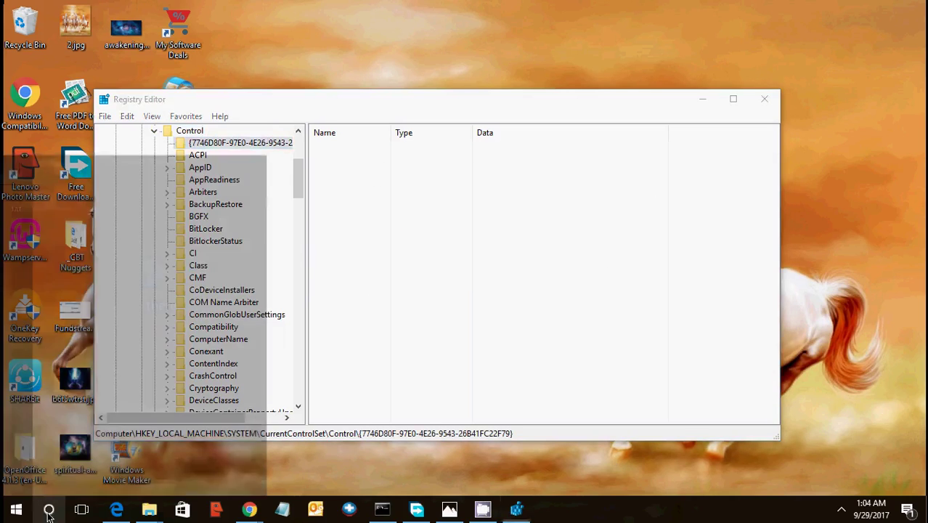
type("not")
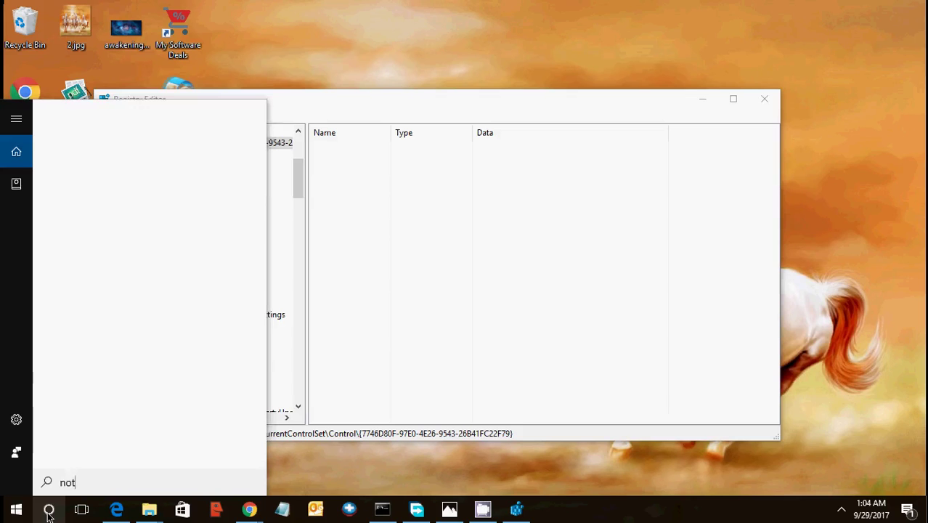
type("epad")
key("Return")
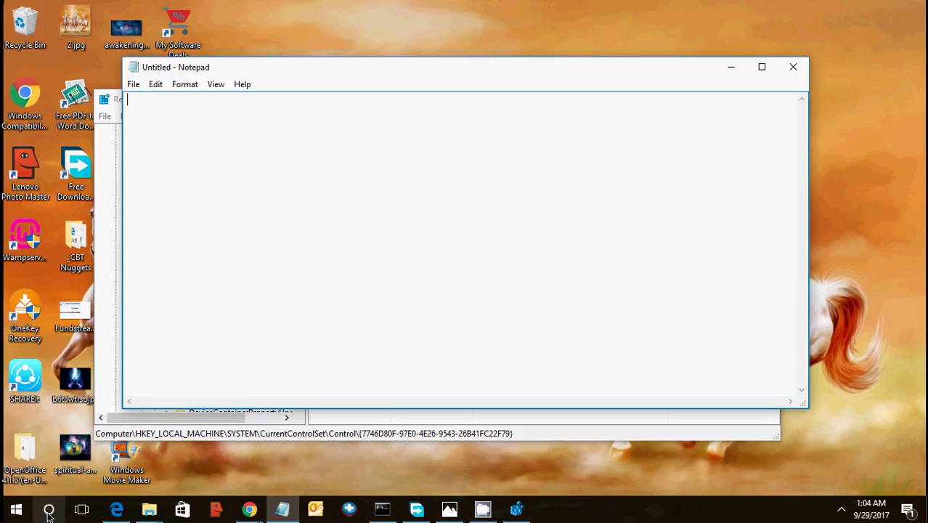
Type StorageDevicePolicies in the new note and select the word.
type("serv")
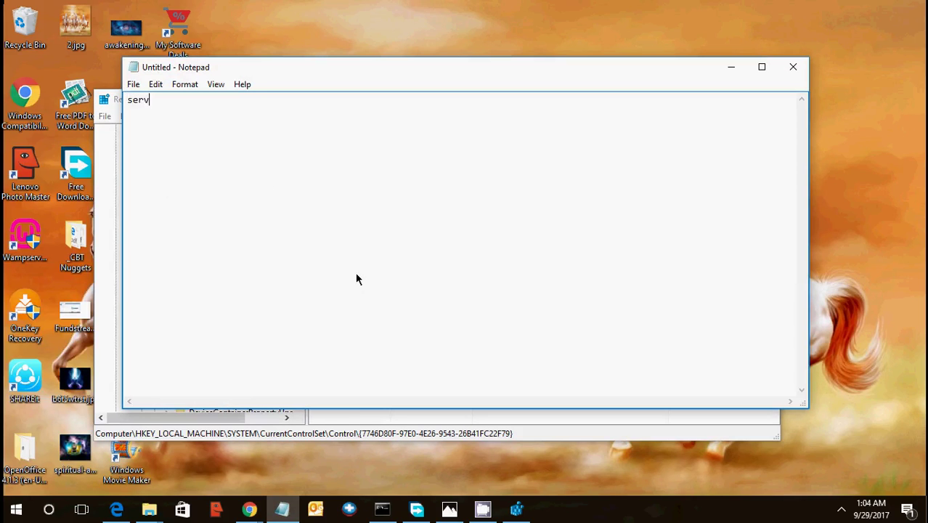
key("BackSpace")
key("BackSpace")
key("BackSpace")
key("BackSpace")
type("StorageDevicePlo")
key("BackSpace")
key("BackSpace")
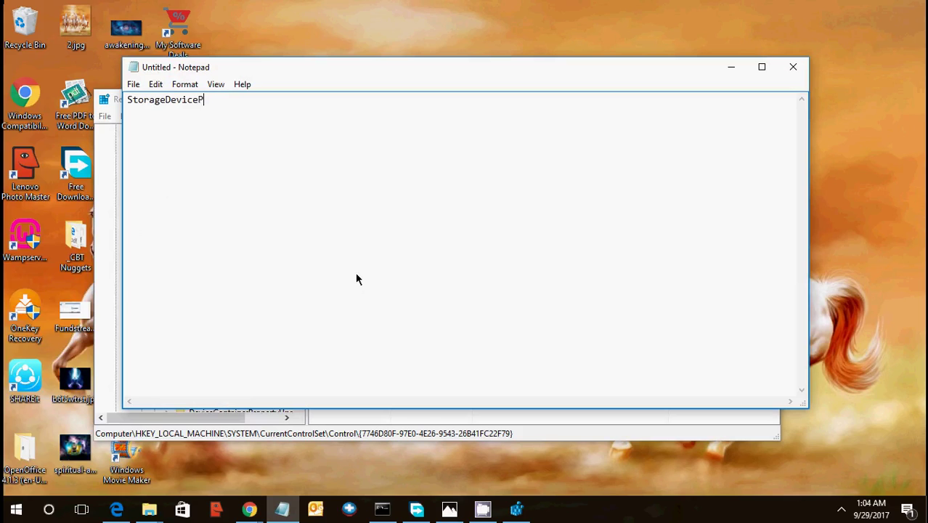
type("olo")
key("BackSpace")
key("BackSpace")
type("licies")
double_click(250, 103)
left_click(731, 70)
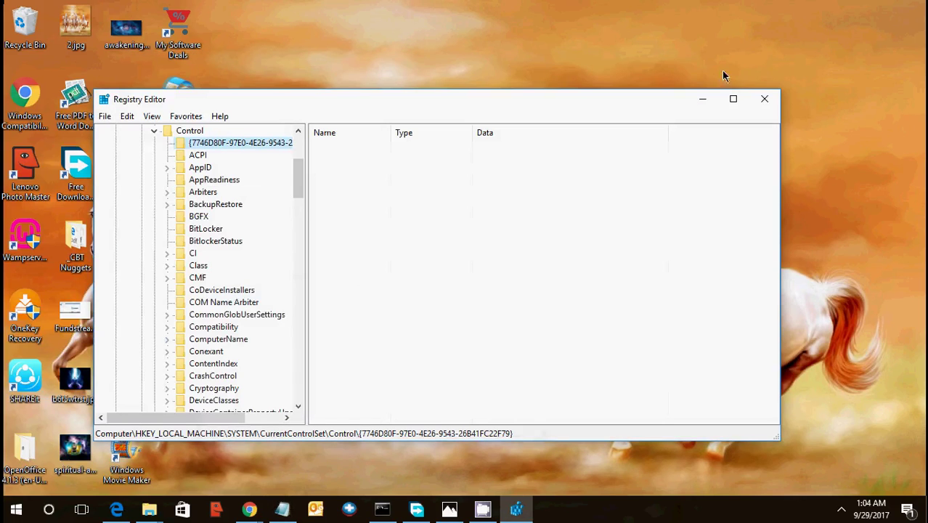
left_click(209, 170)
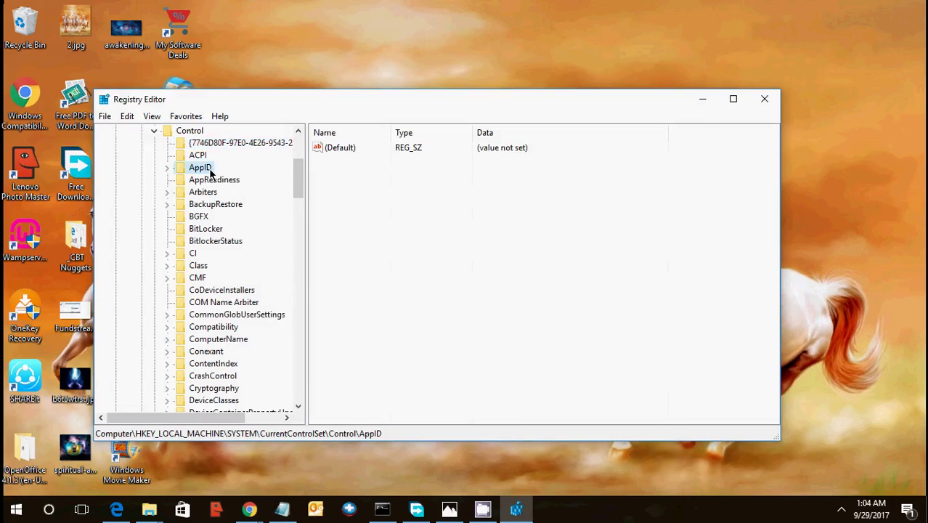
type("se")
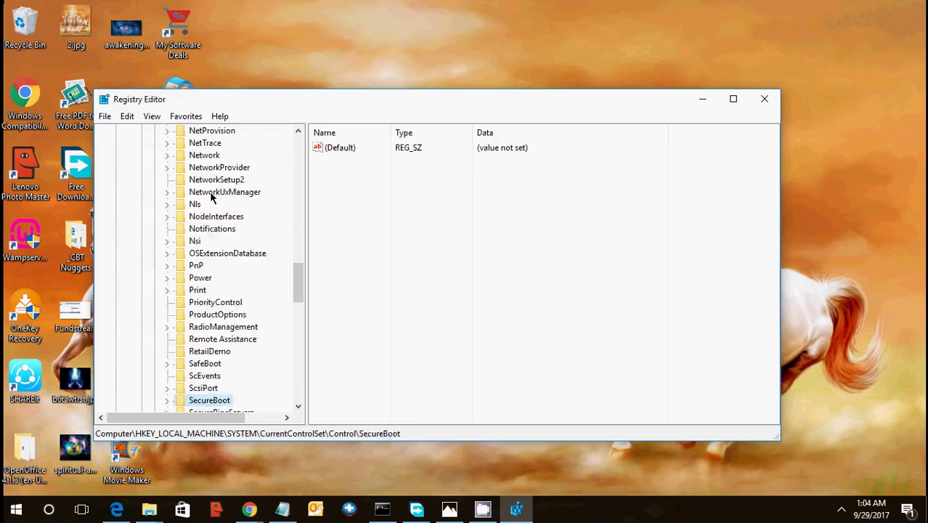
key("Down")
key("Down")
key("Down")
key("Down")
key("Down")
key("Down")
key("Down")
key("Down")
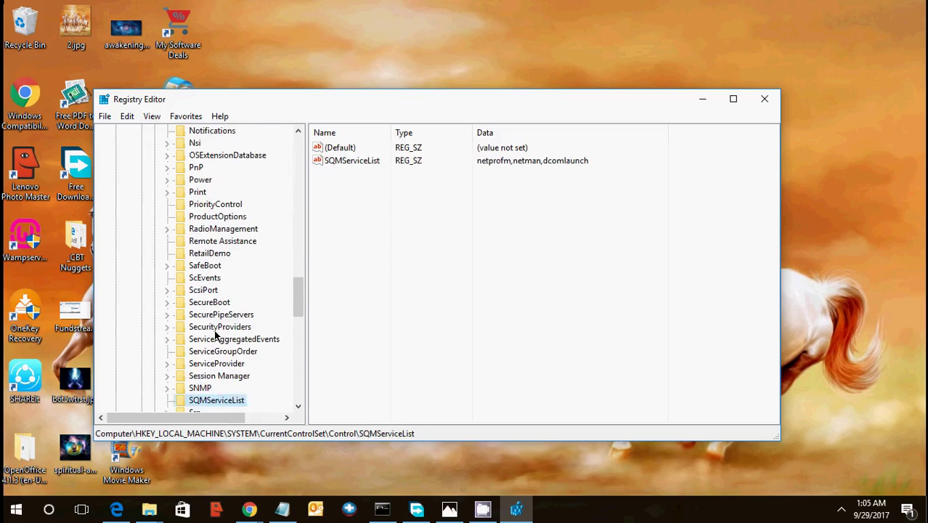
key("Down")
key("Down")
key("Down")
key("Down")
key("Down")
key("Down")
key("Down")
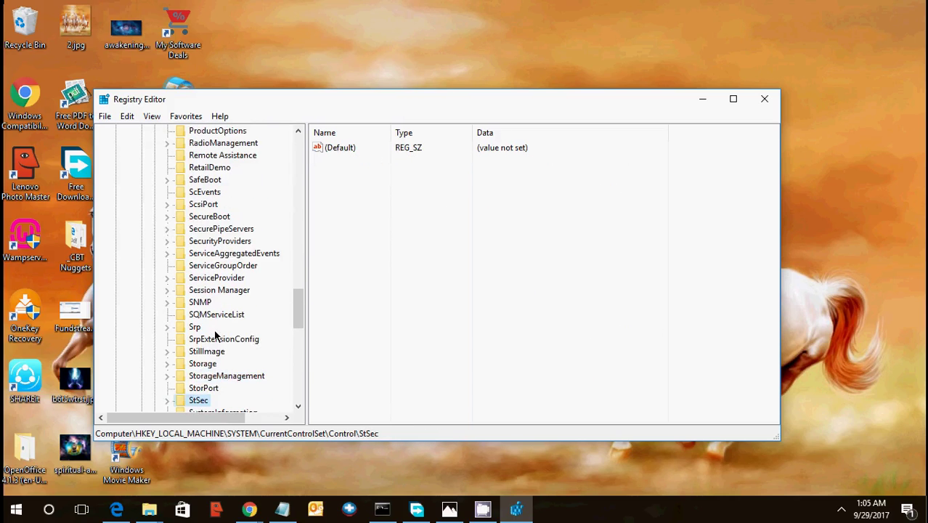
left_click(200, 364)
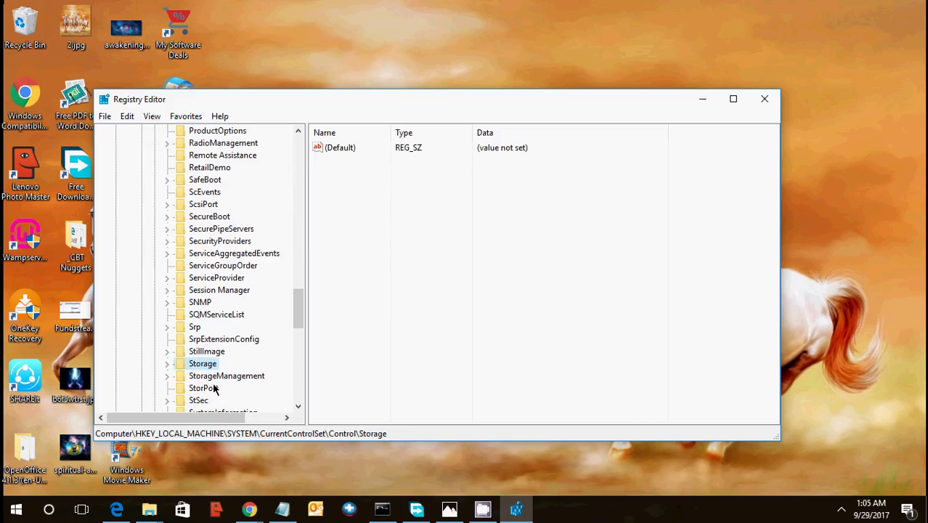
left_click(215, 378)
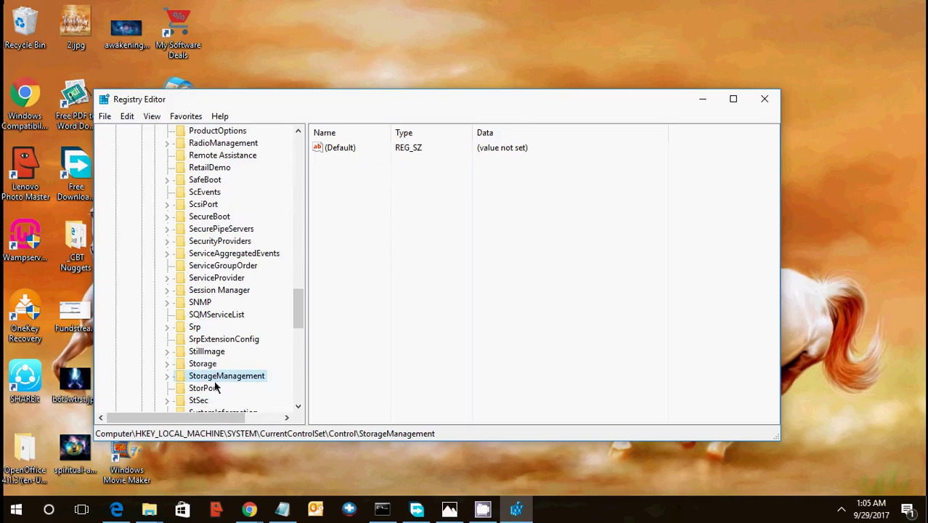
left_click(293, 516)
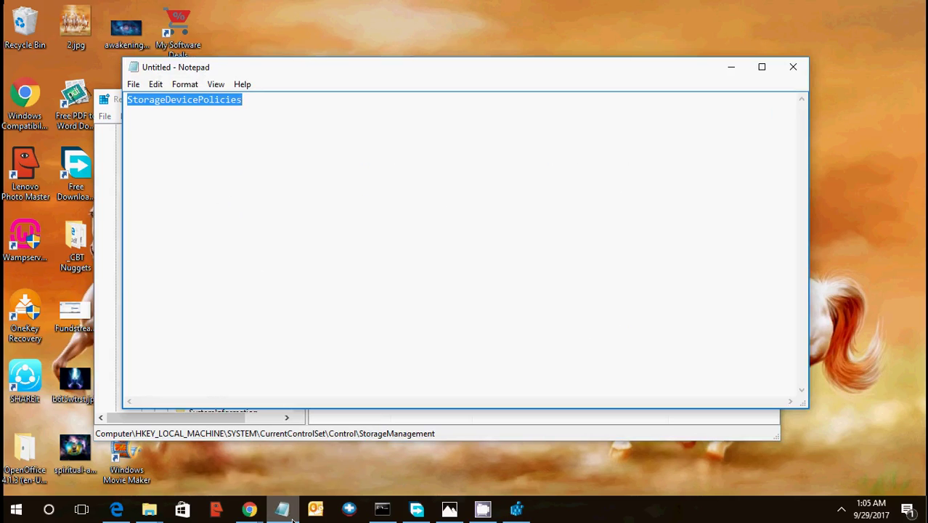
left_click(293, 519)
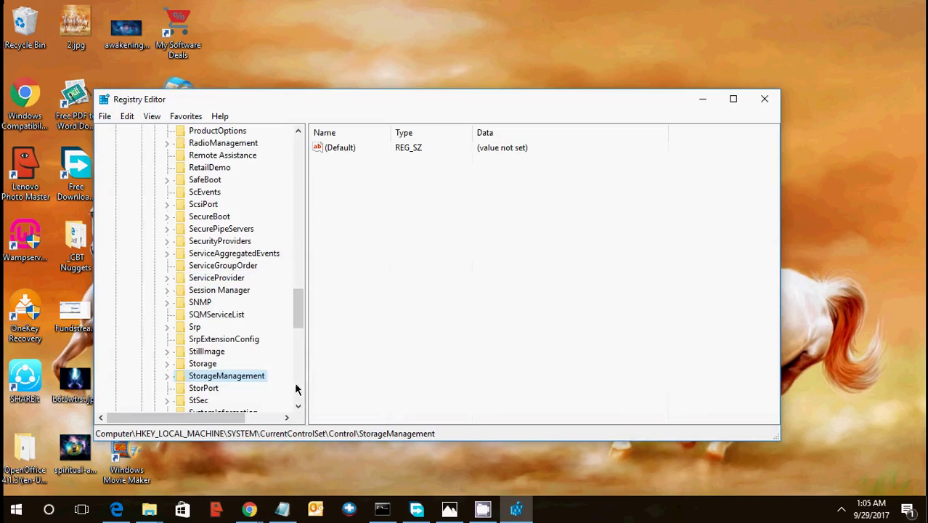
left_click_drag(297, 315, 297, 178)
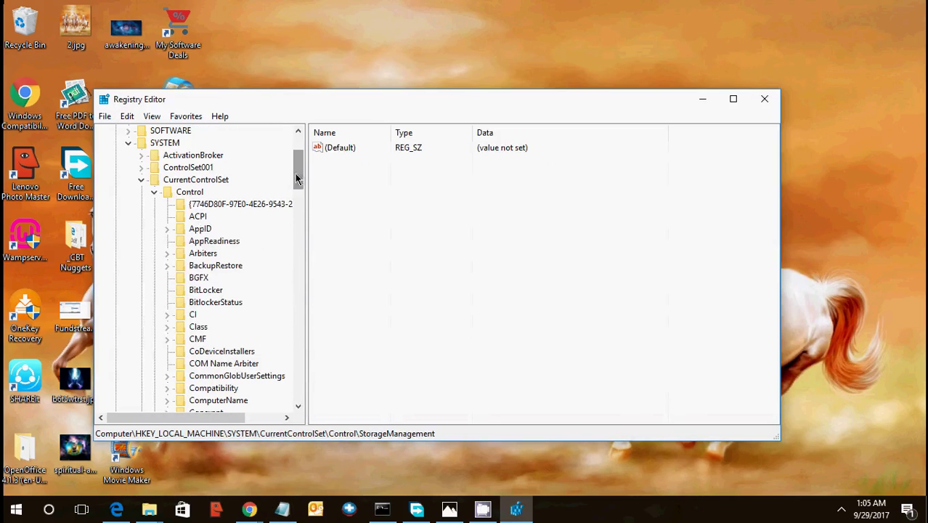
Create a new key named StorageDevicePolicies under Control through New > Key.
left_click(189, 192)
right_click(189, 192)
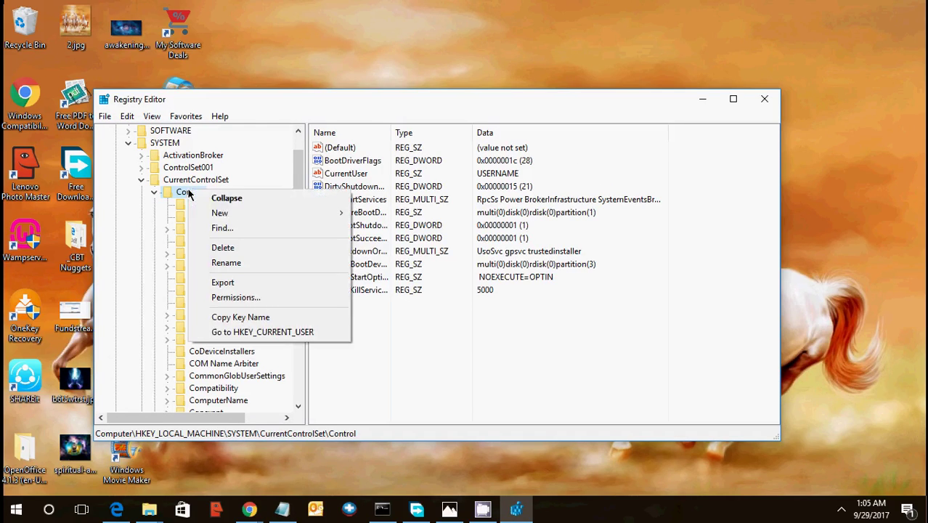
mouse_move(220, 218)
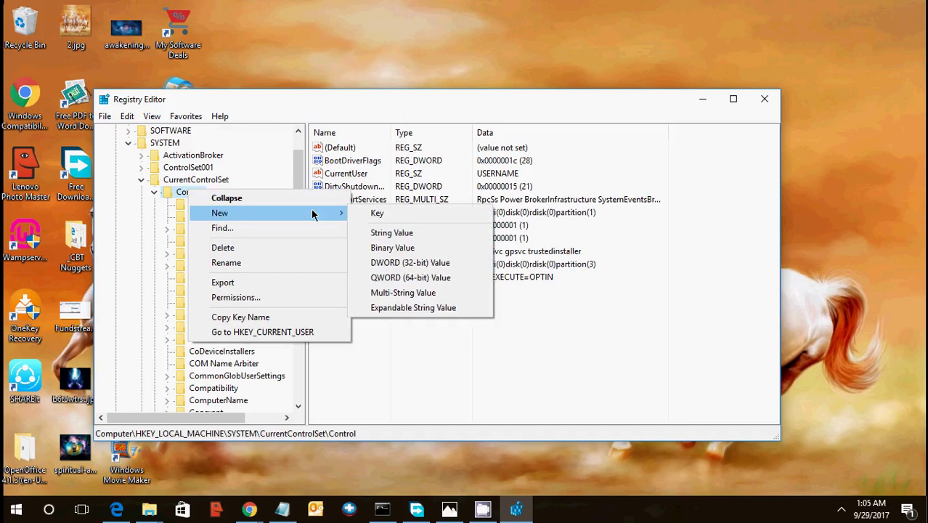
left_click(369, 216)
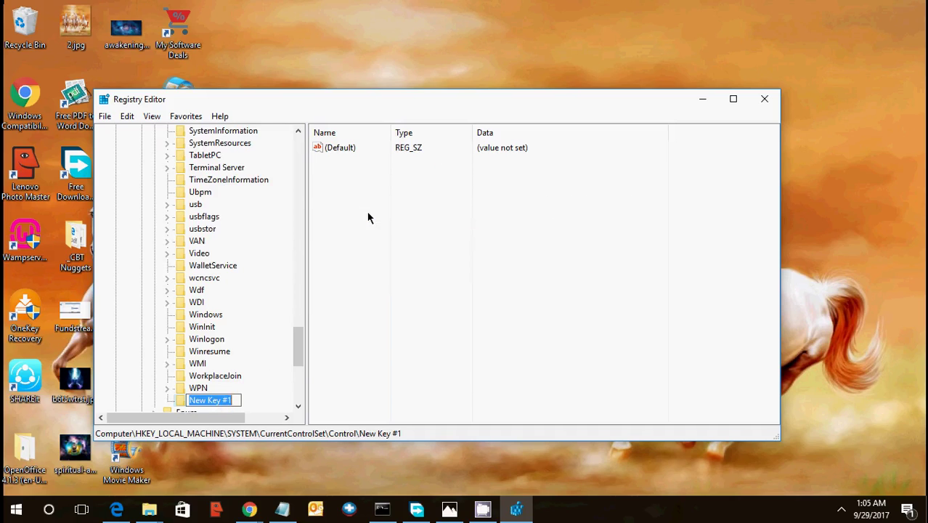
type("Sto")
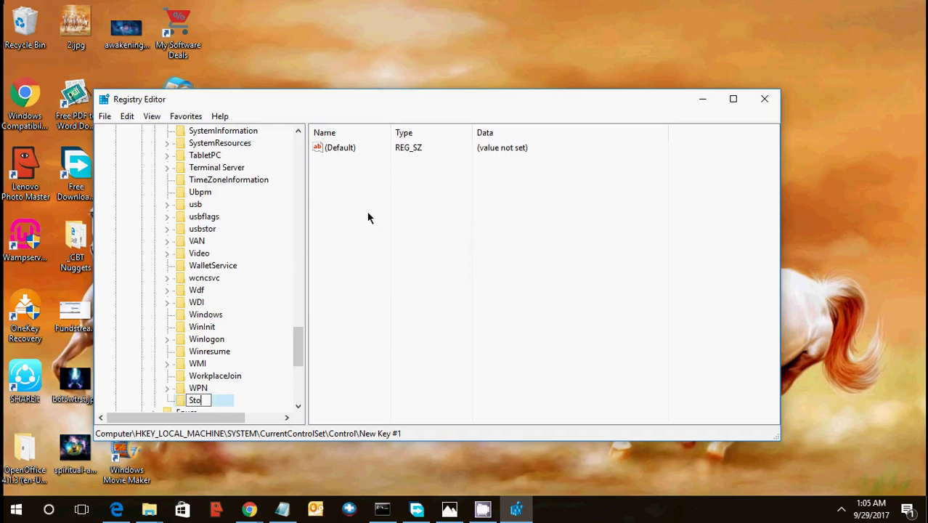
type("rageDevice")
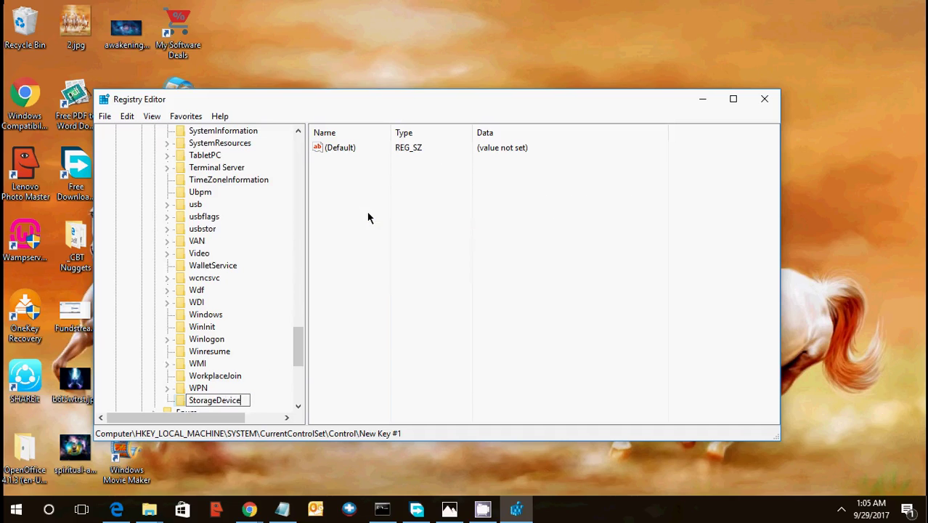
type("Policies")
key("Return")
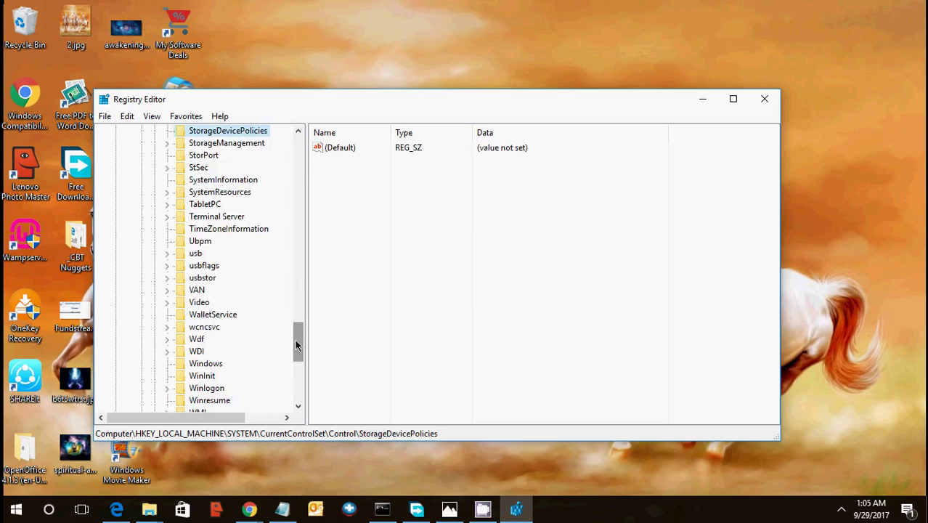
left_click_drag(295, 347, 294, 316)
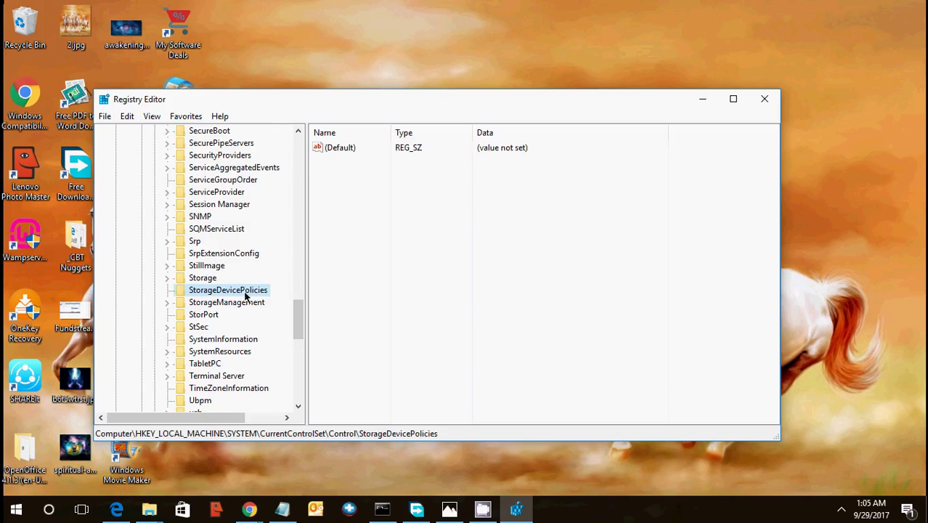
left_click(225, 304)
left_click(218, 293)
left_click(371, 213)
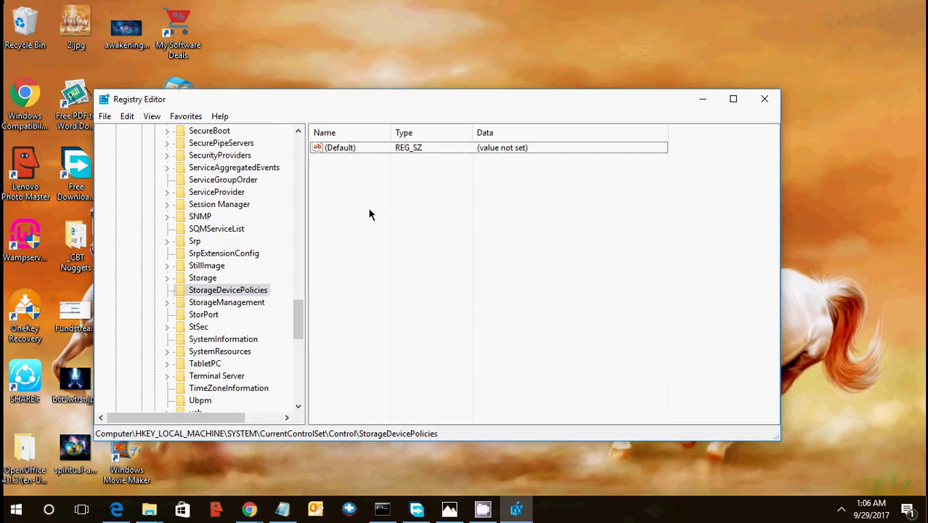
left_click(356, 149)
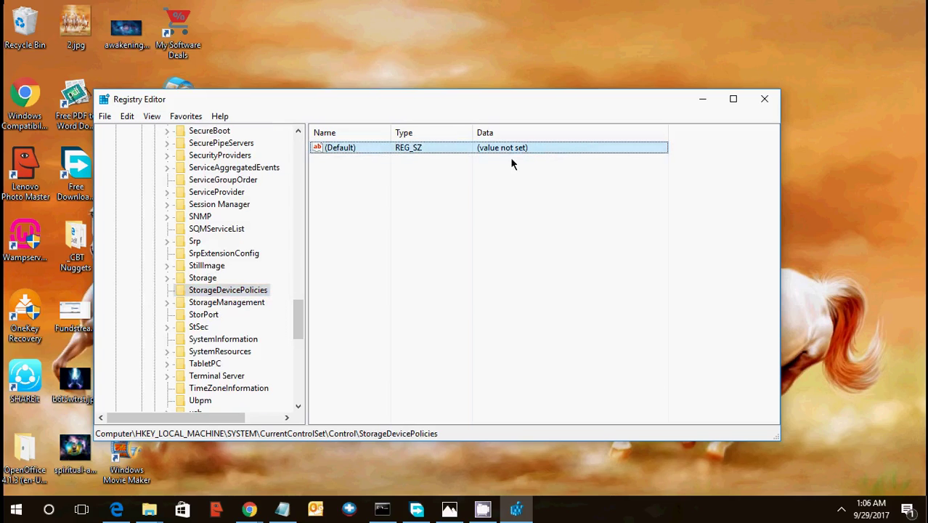
left_click(200, 302)
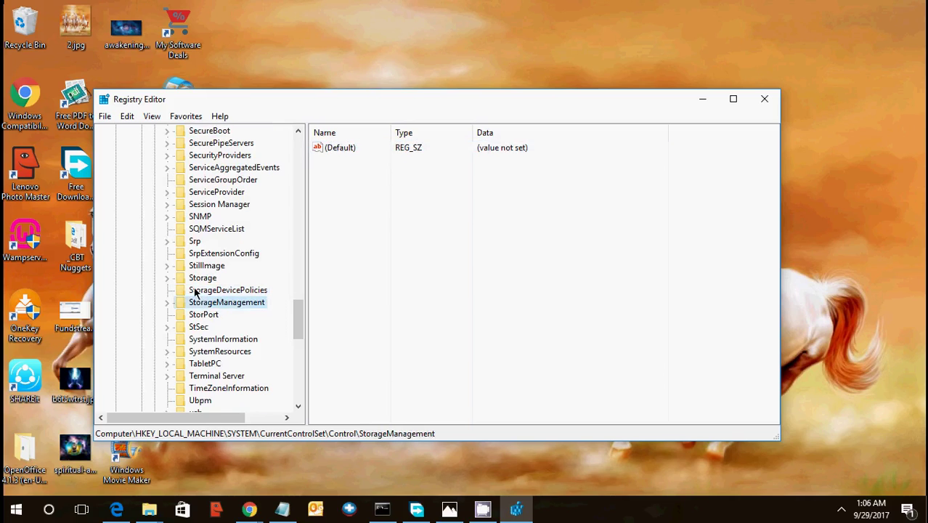
left_click(195, 291)
left_click(194, 303)
left_click(198, 291)
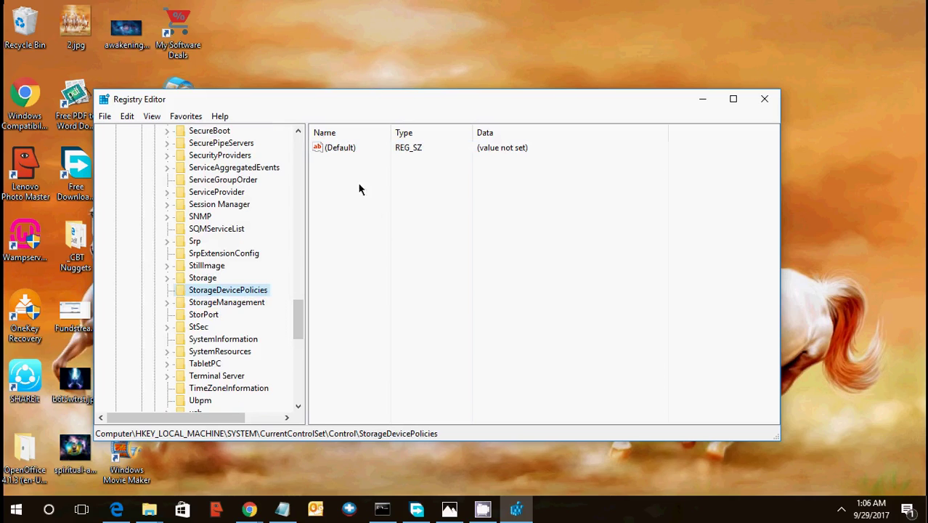
left_click(345, 148)
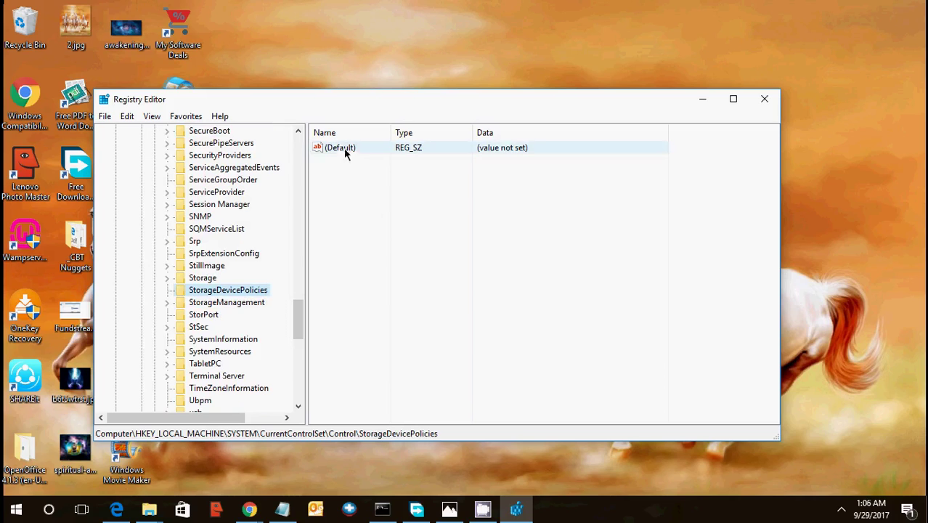
left_click(379, 173)
right_click(379, 173)
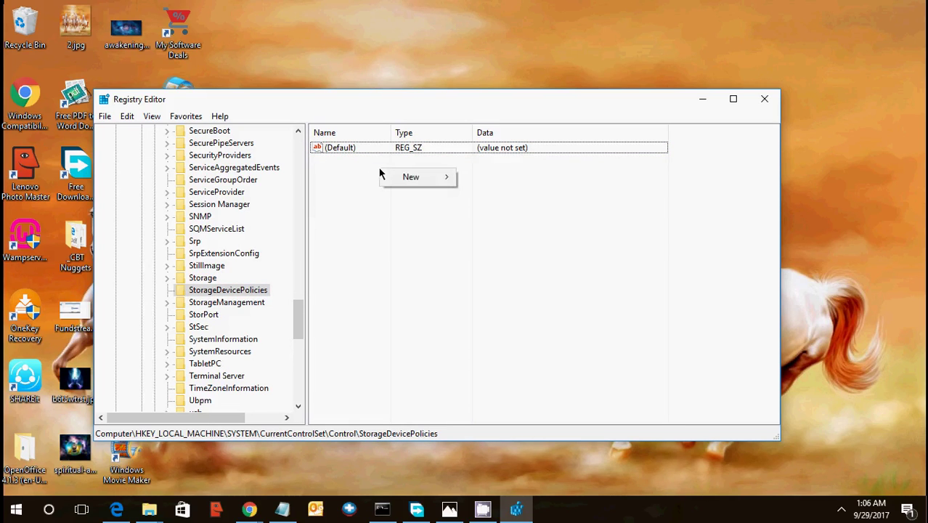
mouse_move(398, 178)
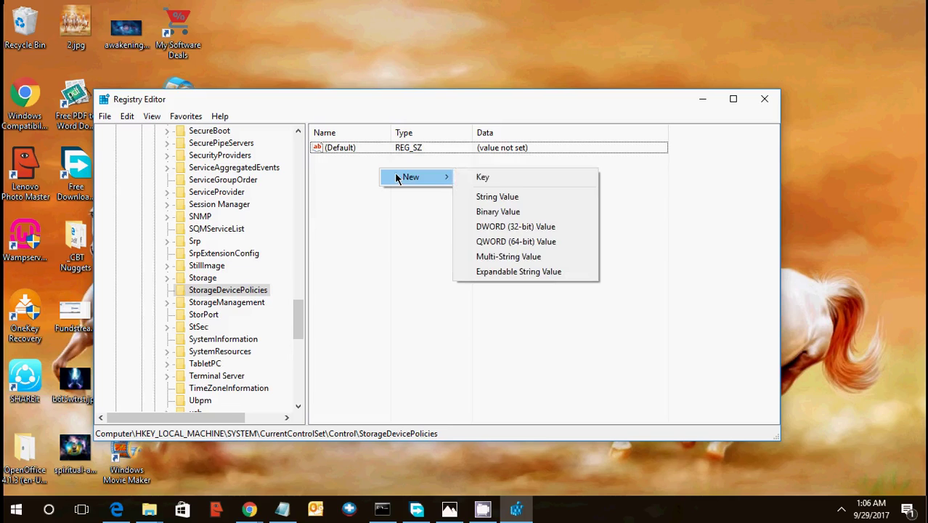
left_click(521, 244)
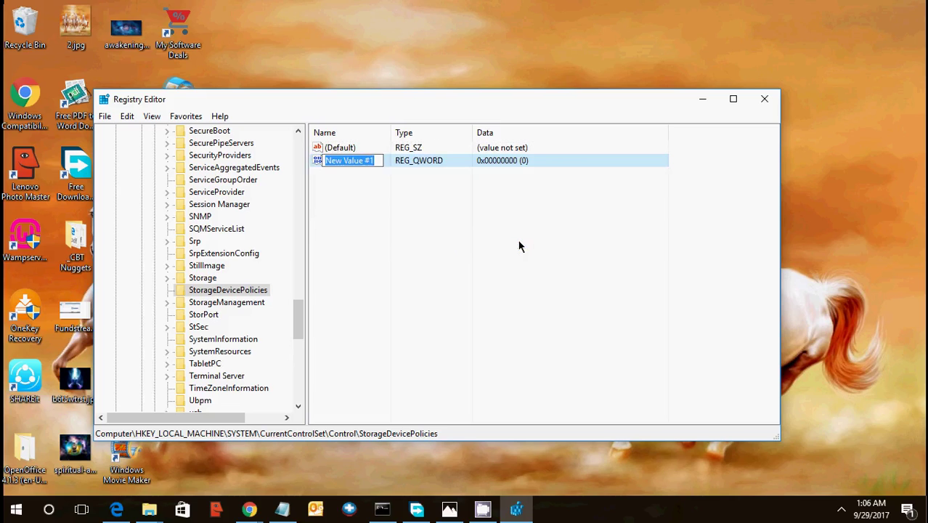
left_click(404, 165)
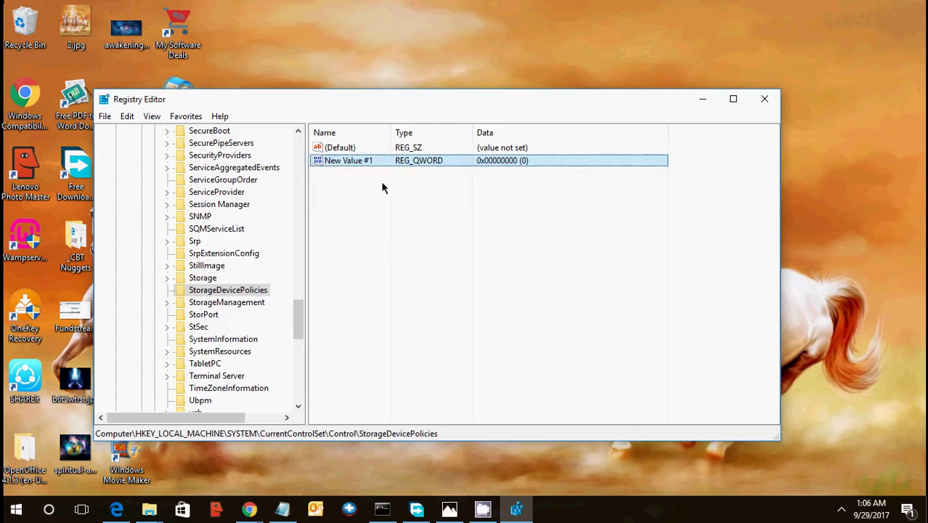
double_click(432, 163)
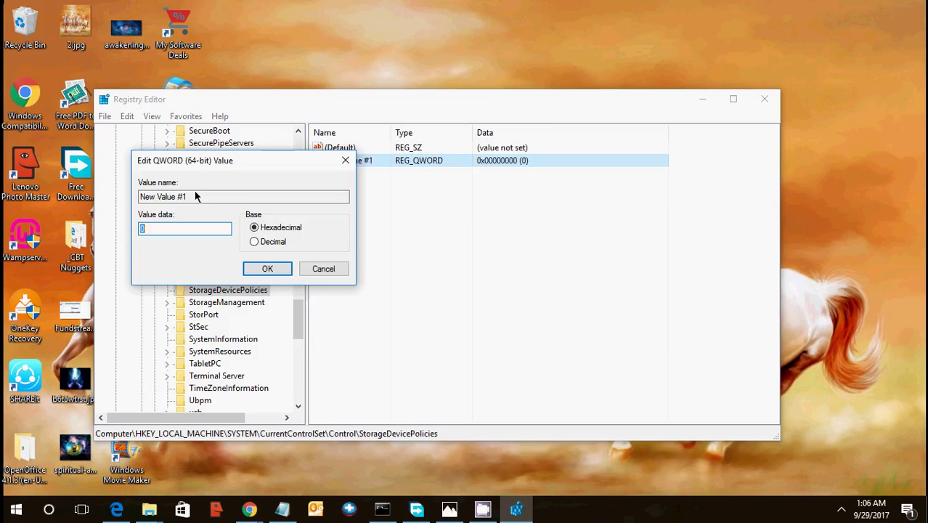
left_click(324, 269)
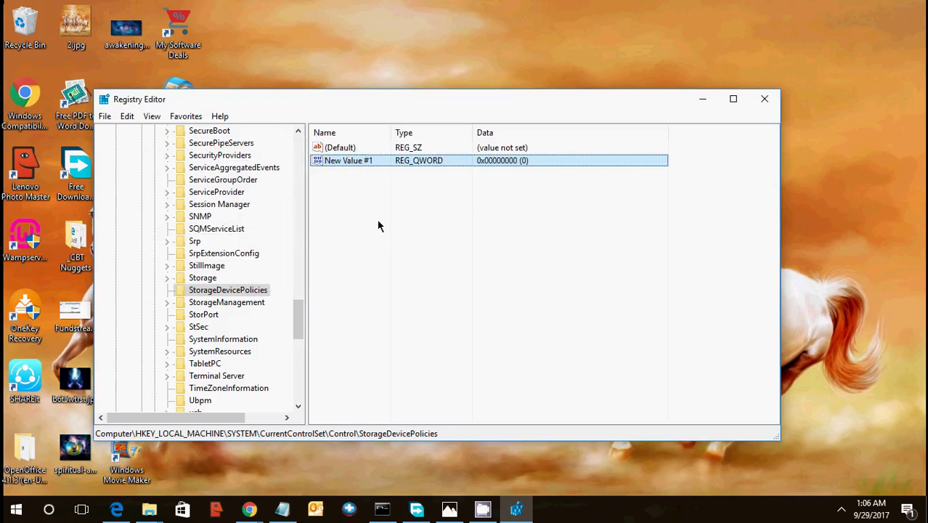
right_click(390, 165)
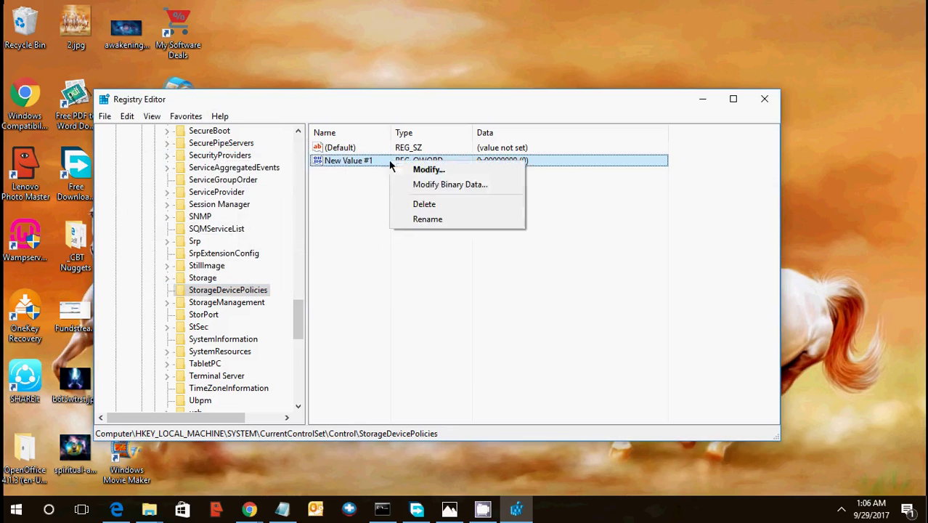
left_click(418, 202)
left_click(568, 254)
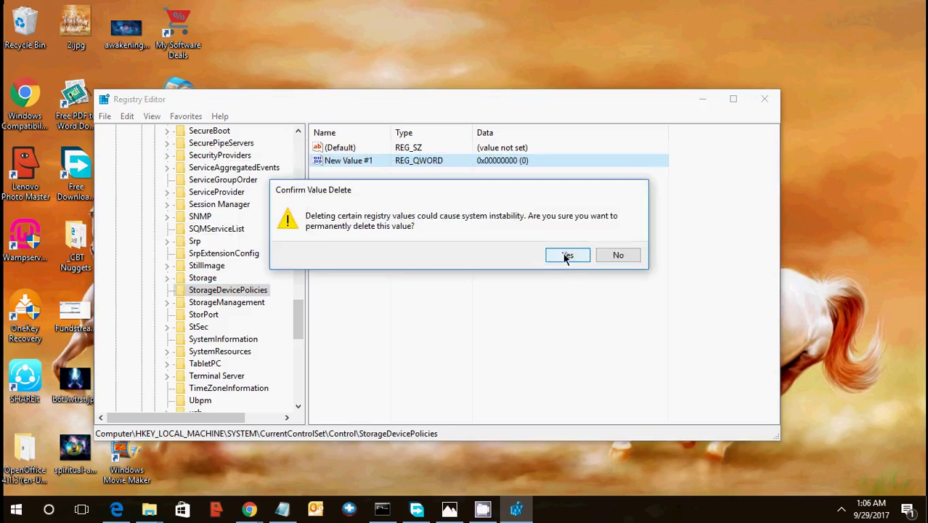
Create a QWORD (64-bit) value in StorageDevicePolicies and name it WriteProtect.
right_click(394, 181)
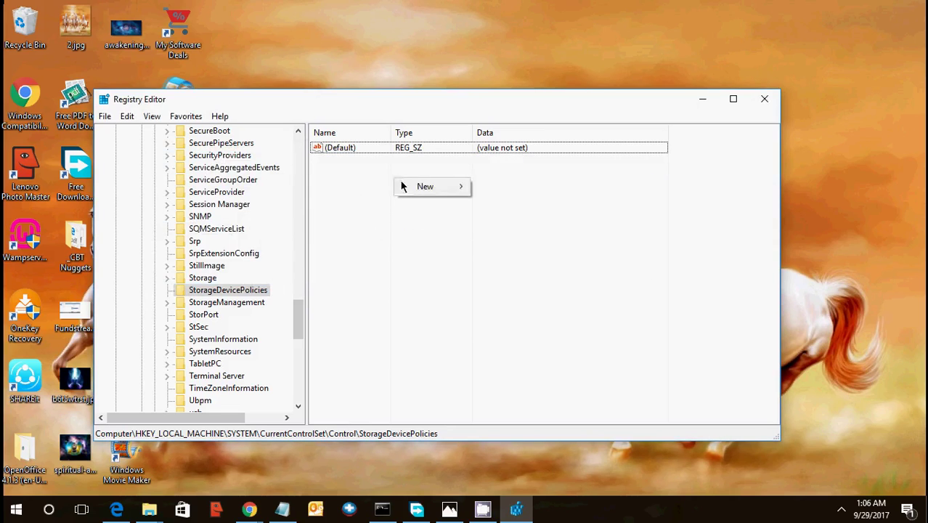
mouse_move(409, 186)
left_click(577, 250)
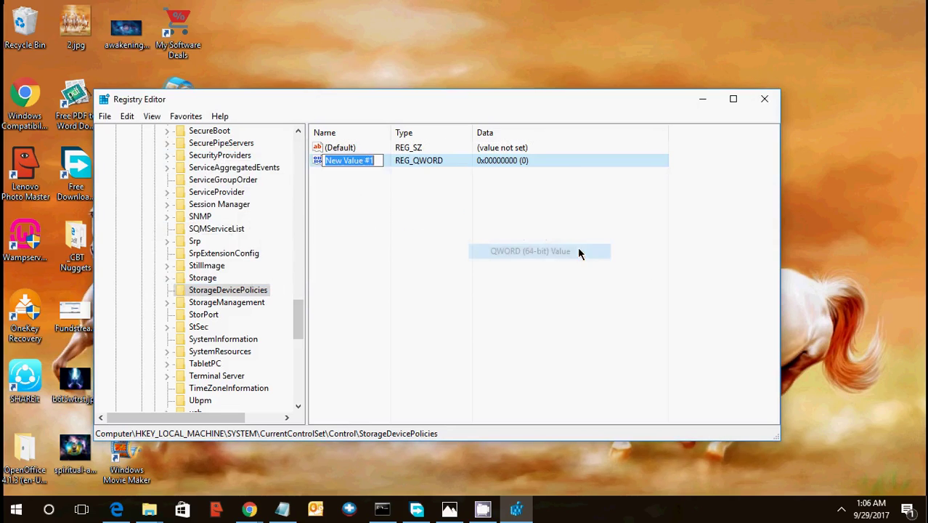
key("BackSpace")
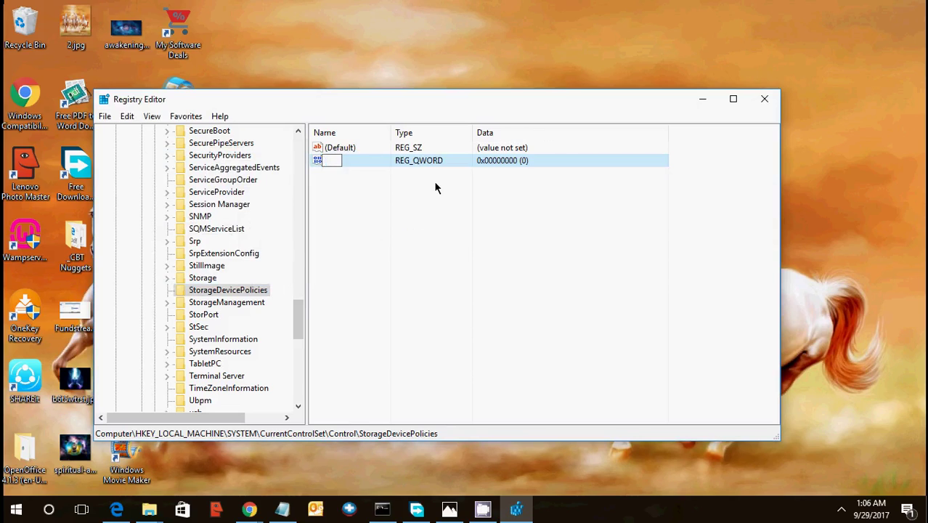
type("WriteProtect")
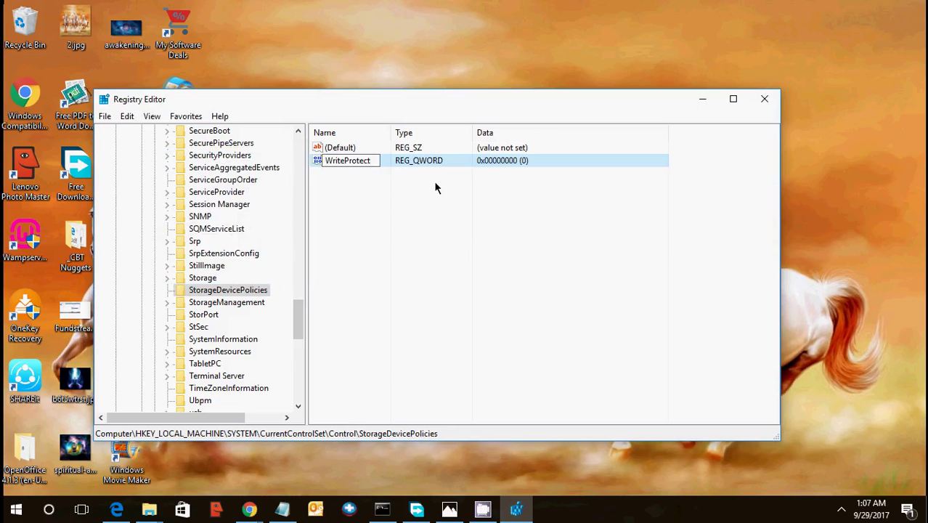
key("Return")
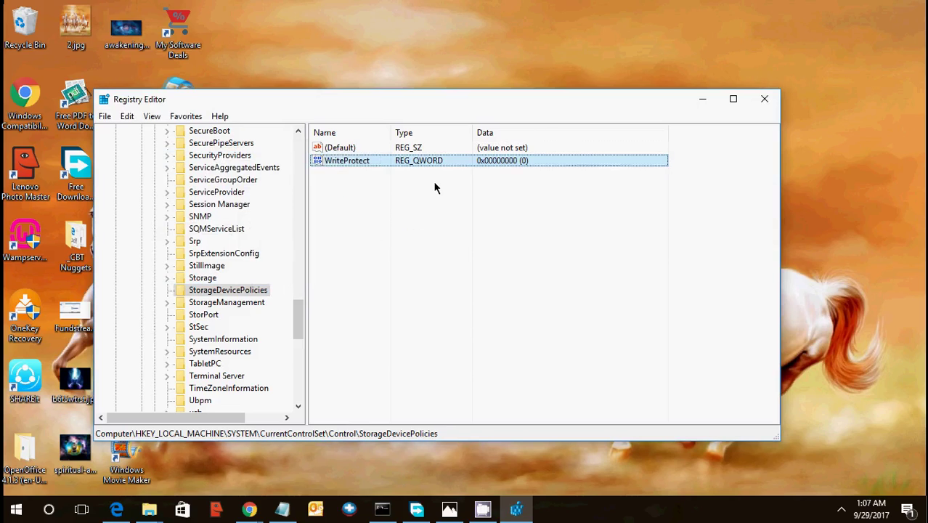
Set WriteProtect's value data to 1 and dismiss the drive G: problem notification.
double_click(330, 164)
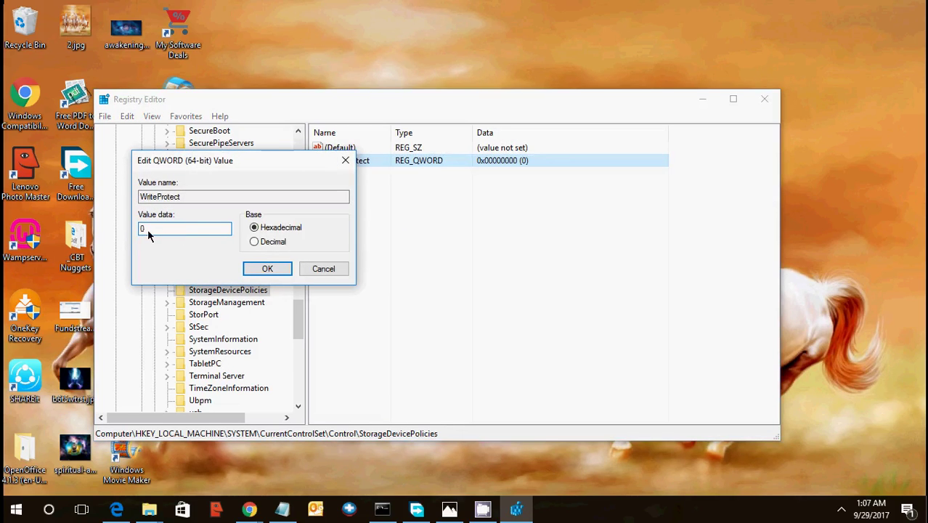
left_click(266, 268)
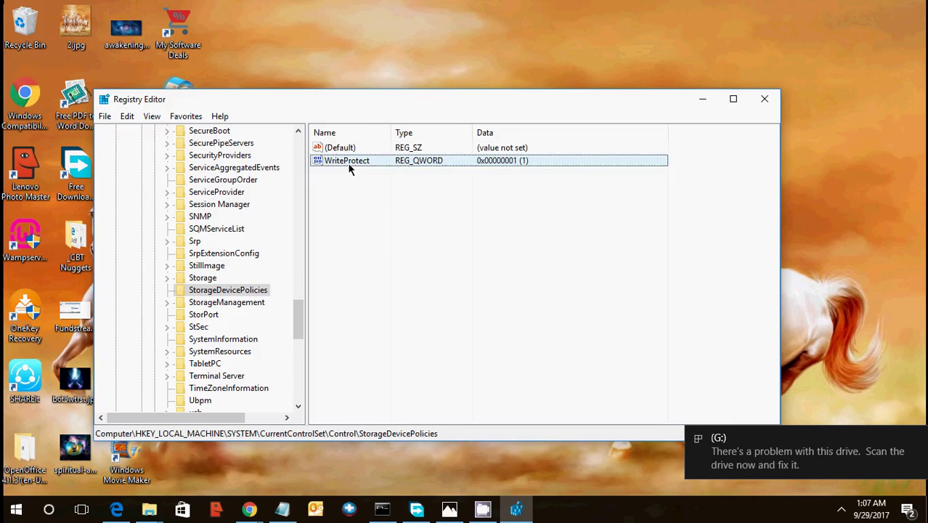
left_click(919, 440)
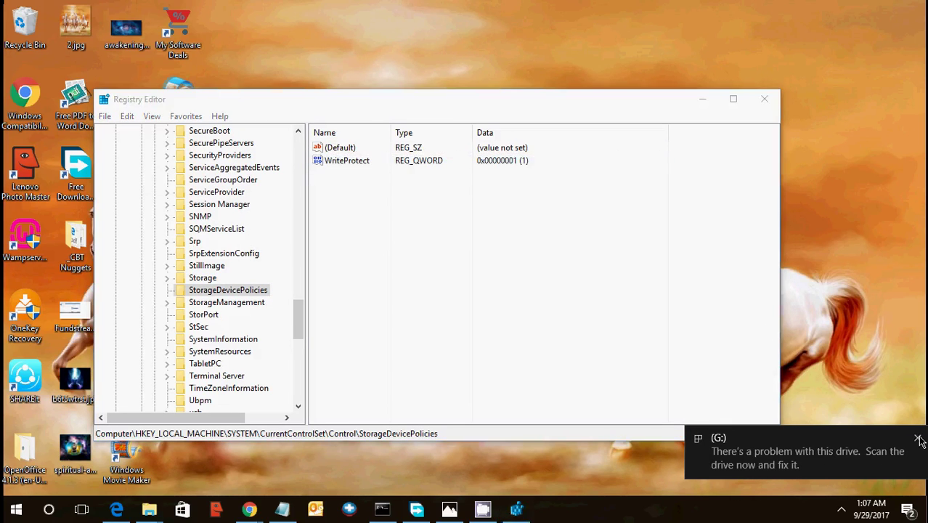
Dismiss the drive problem notification and look over the StorageManagement and StorageDevicePolicies keys.
left_click(545, 304)
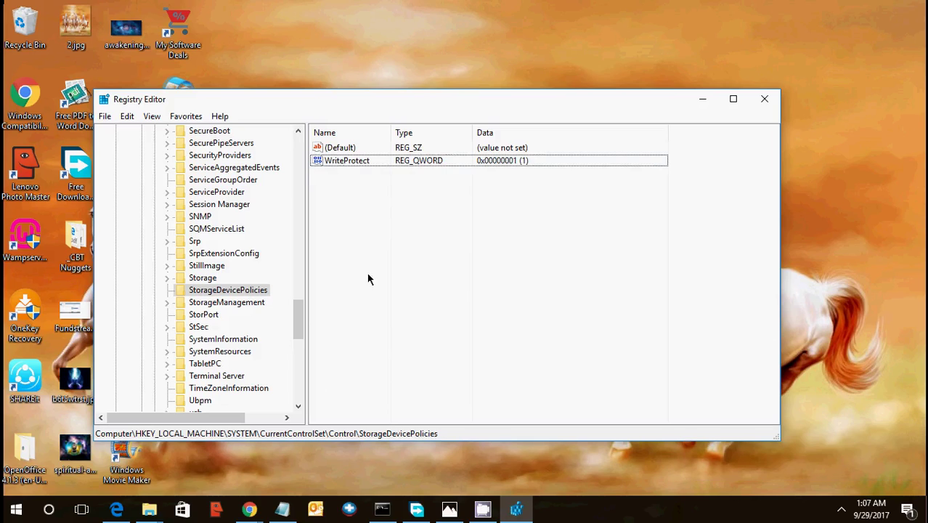
left_click(226, 308)
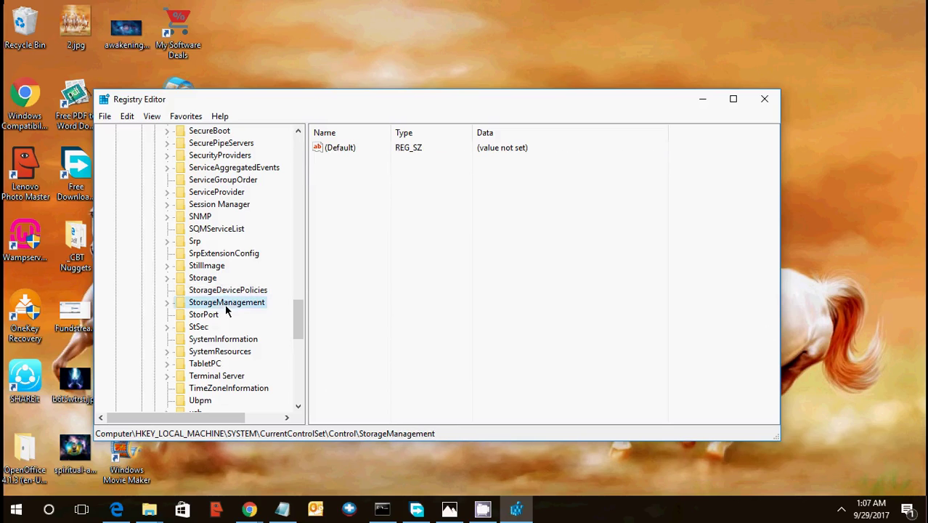
left_click(218, 291)
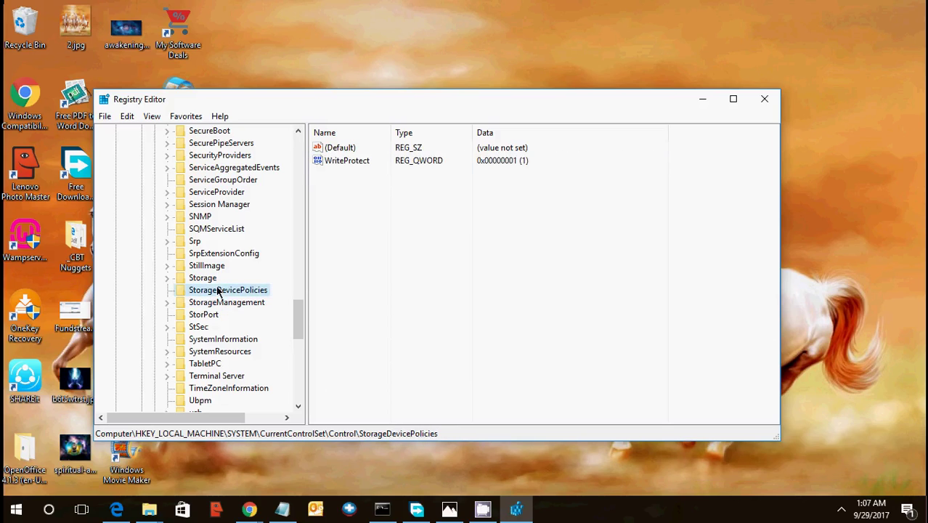
left_click(363, 245)
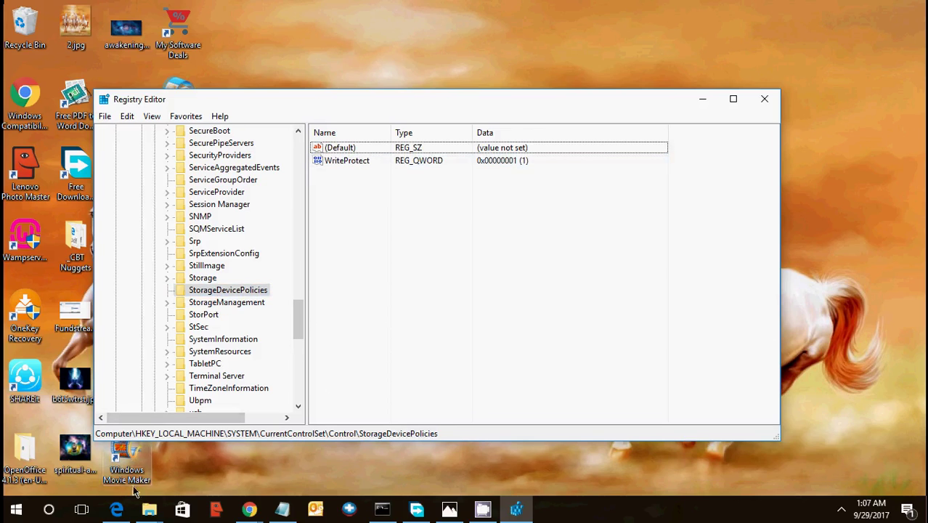
Bring the This PC window forward, minimize it, and reselect the StorageDevicePolicies key.
mouse_move(149, 510)
left_click(103, 474)
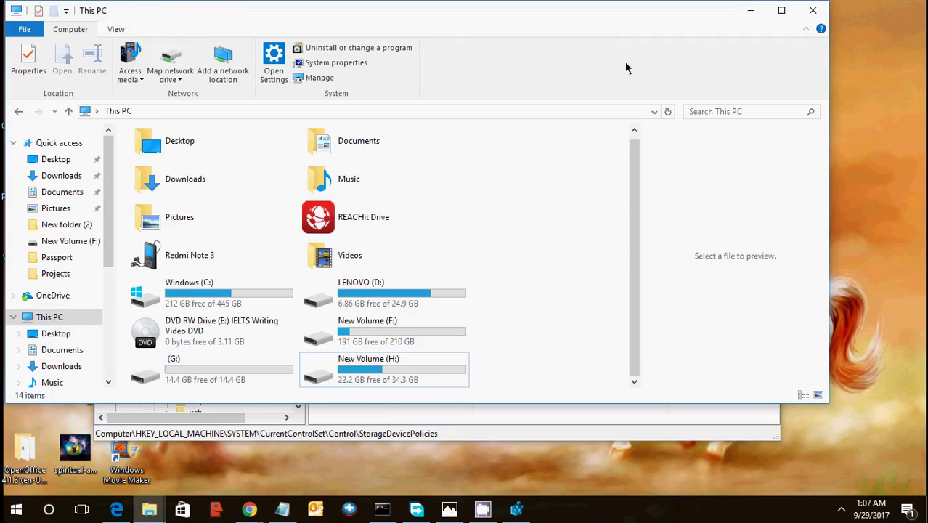
left_click(751, 10)
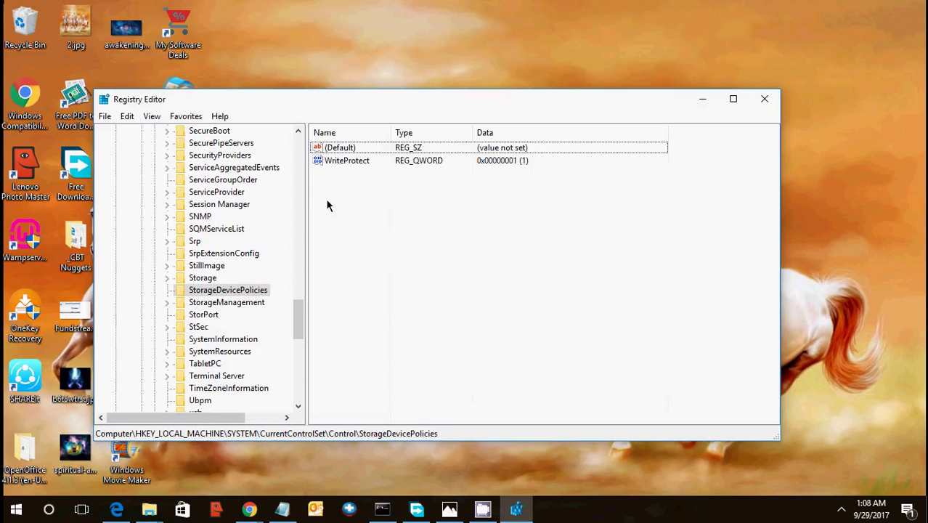
left_click(202, 292)
Set WriteProtect's value data to 0, refresh with F5, and reselect it to confirm.
double_click(357, 161)
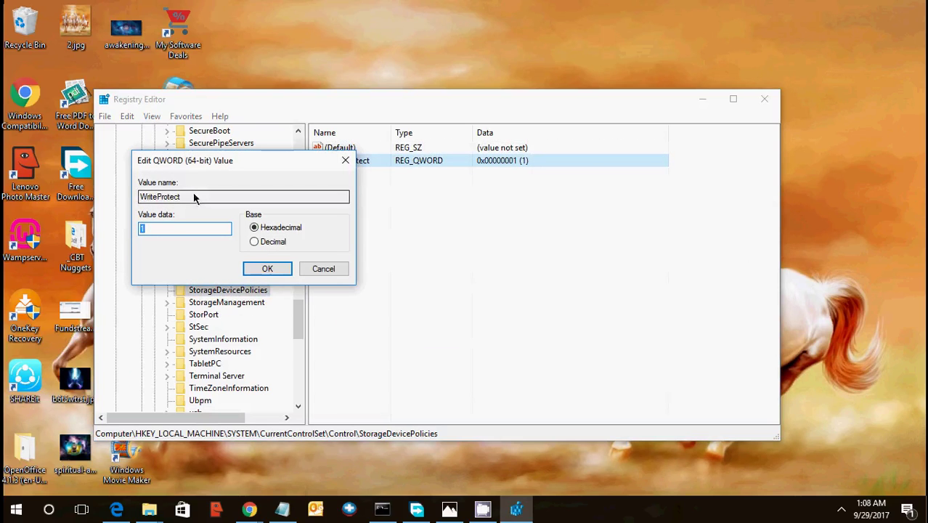
type("0")
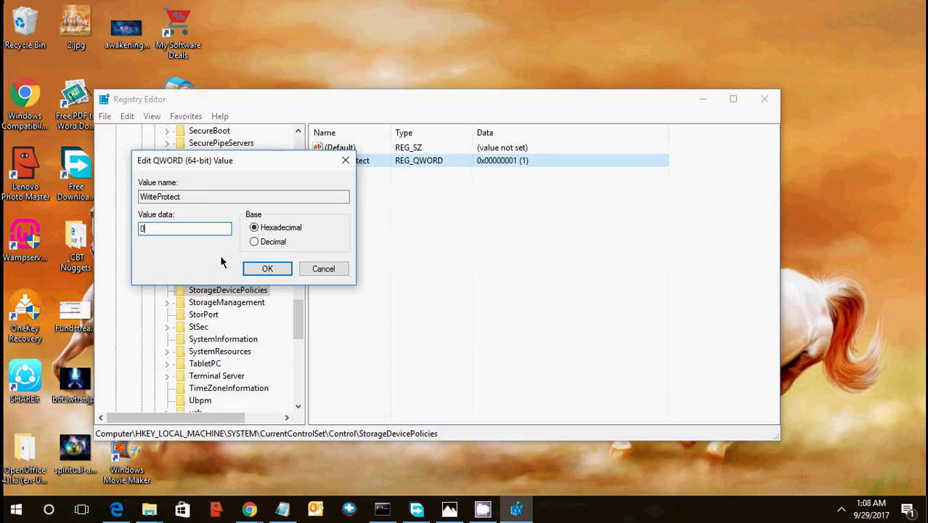
left_click(250, 270)
left_click(463, 236)
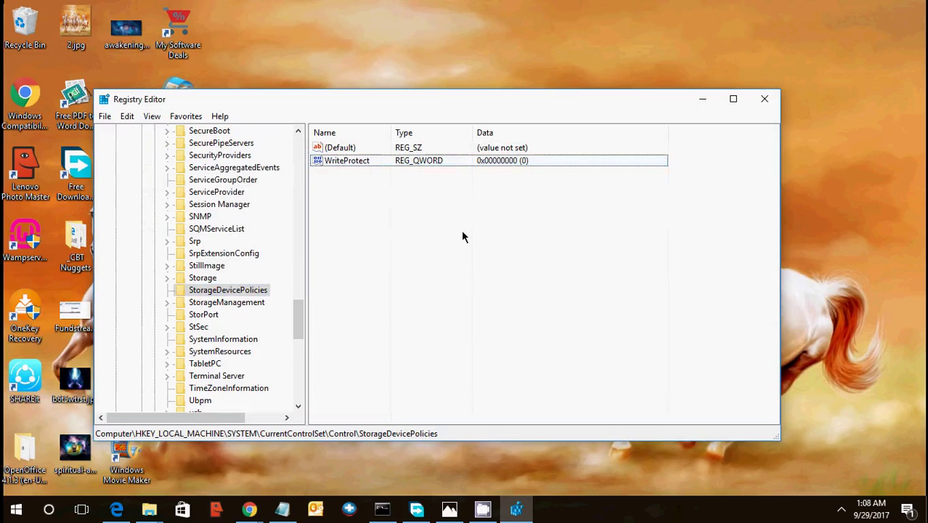
key("F5")
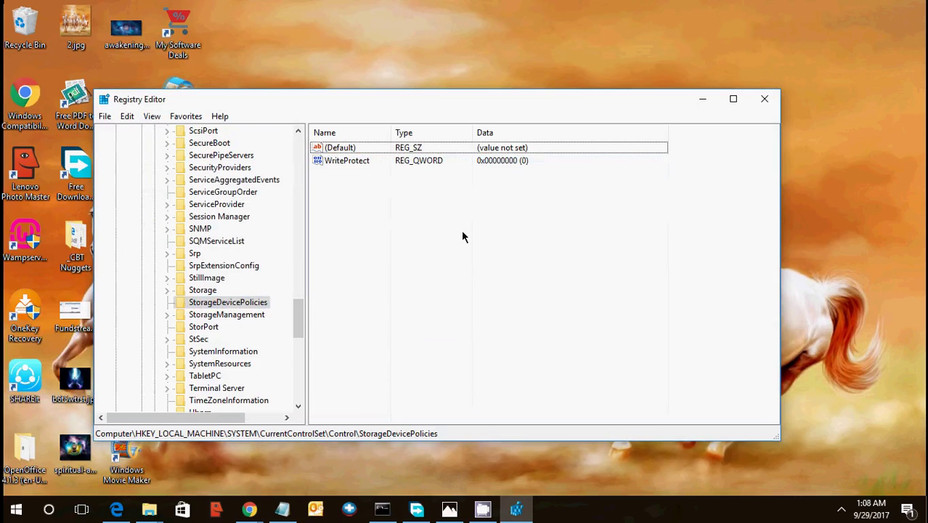
left_click(499, 166)
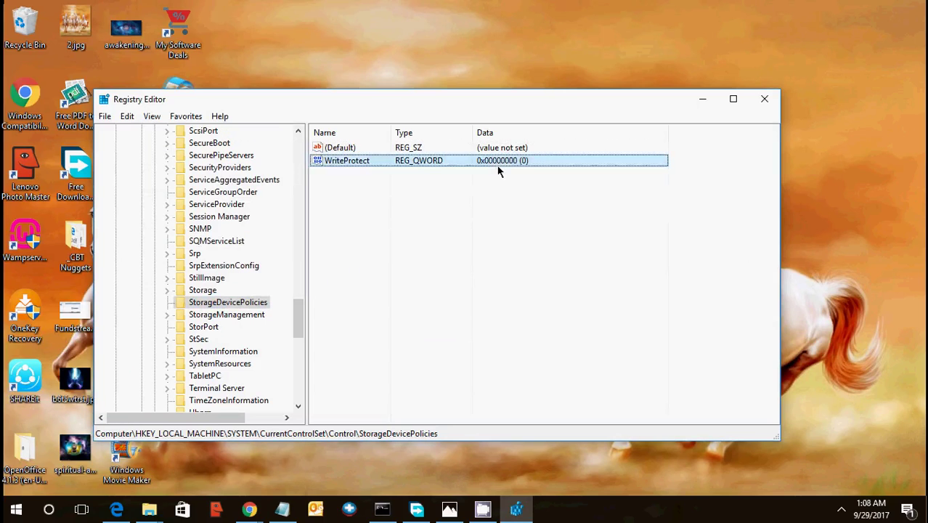
Close Registry Editor and open the screen recorder's controls from the hidden tray icons.
left_click(764, 97)
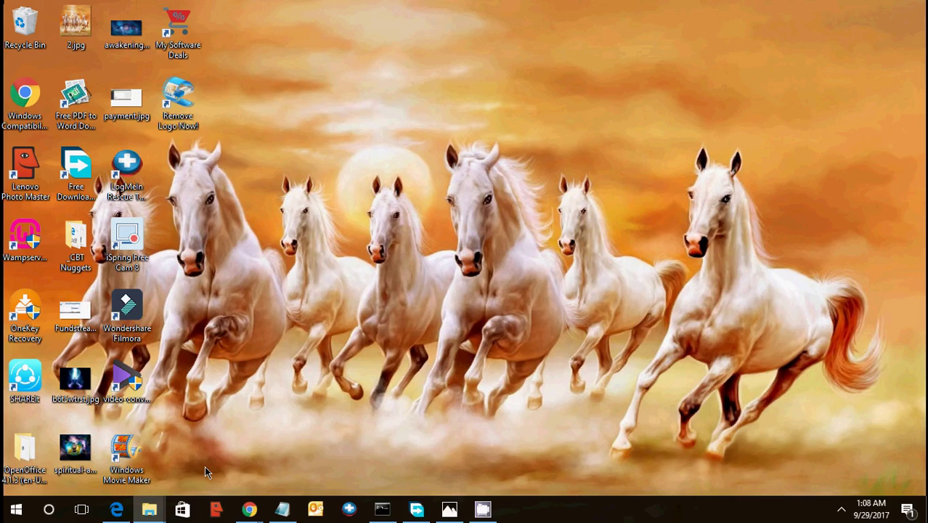
mouse_move(158, 512)
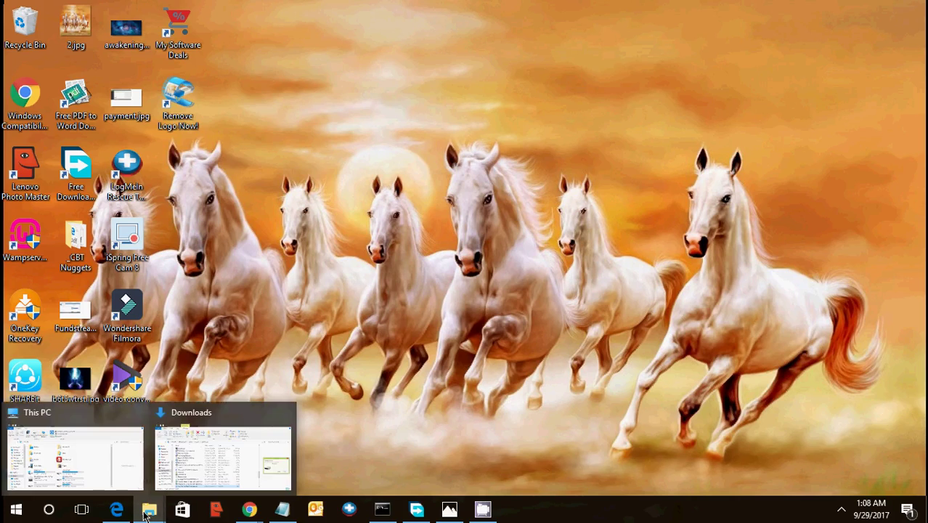
mouse_move(134, 480)
left_click(842, 511)
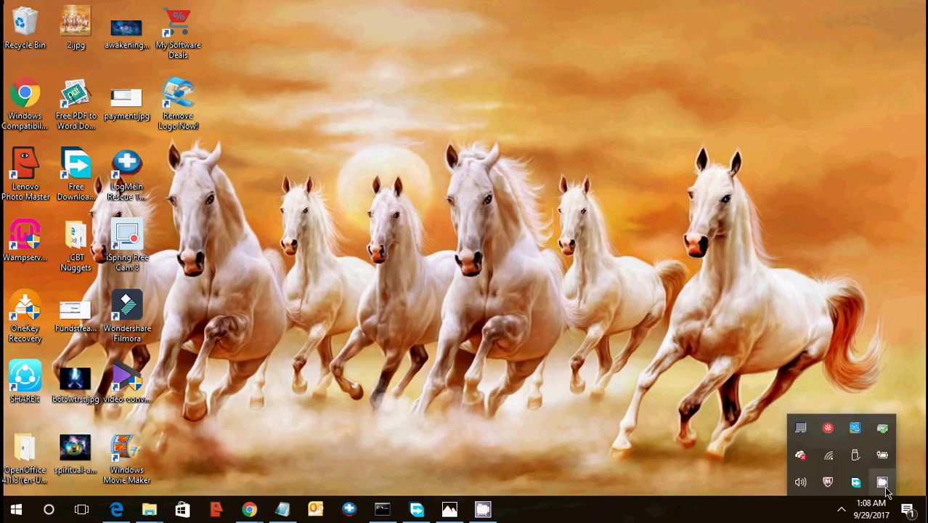
right_click(885, 488)
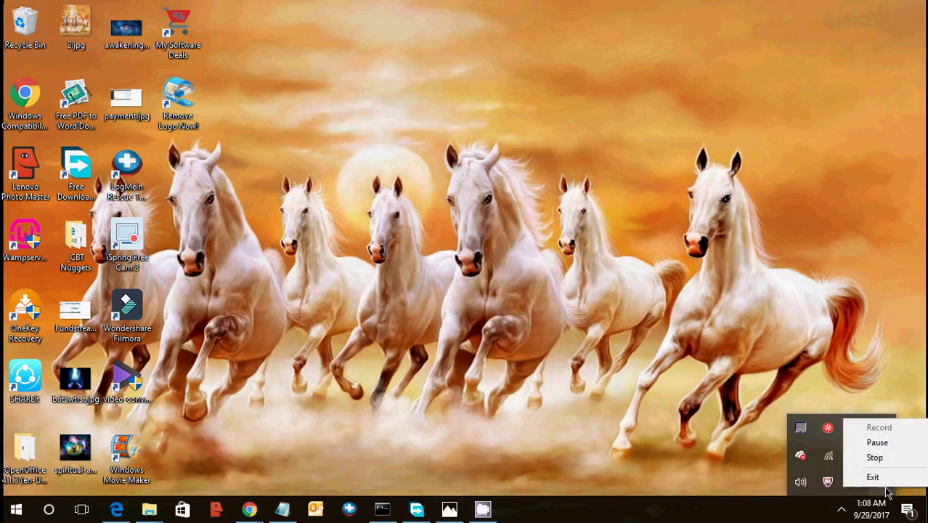